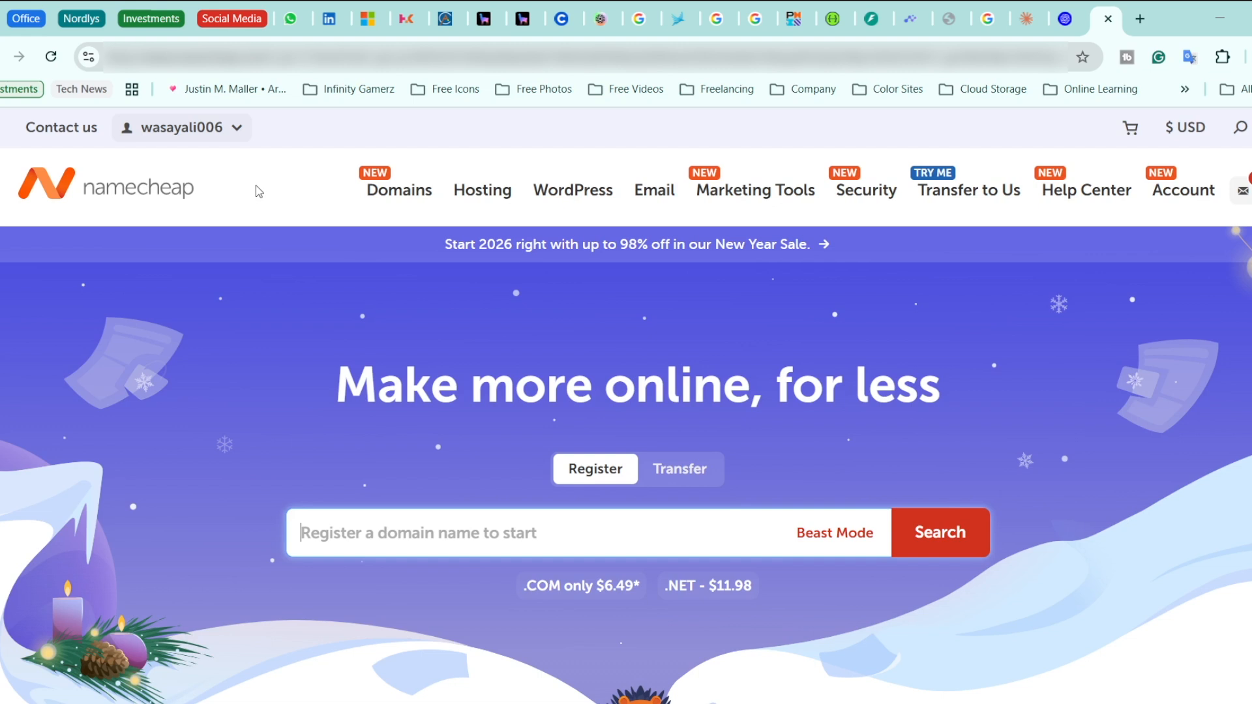
Go to the Namecheap account dashboard and open the Domain List showing wasazaisols.com
click(236, 129)
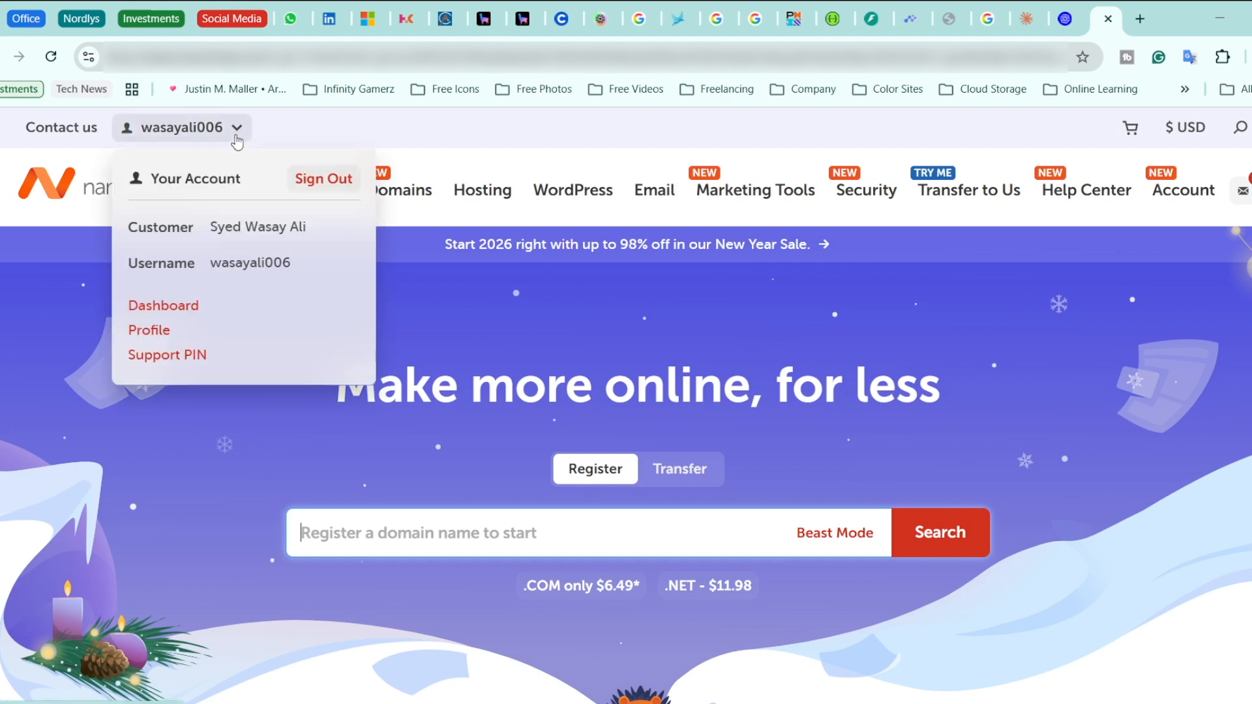
click(164, 306)
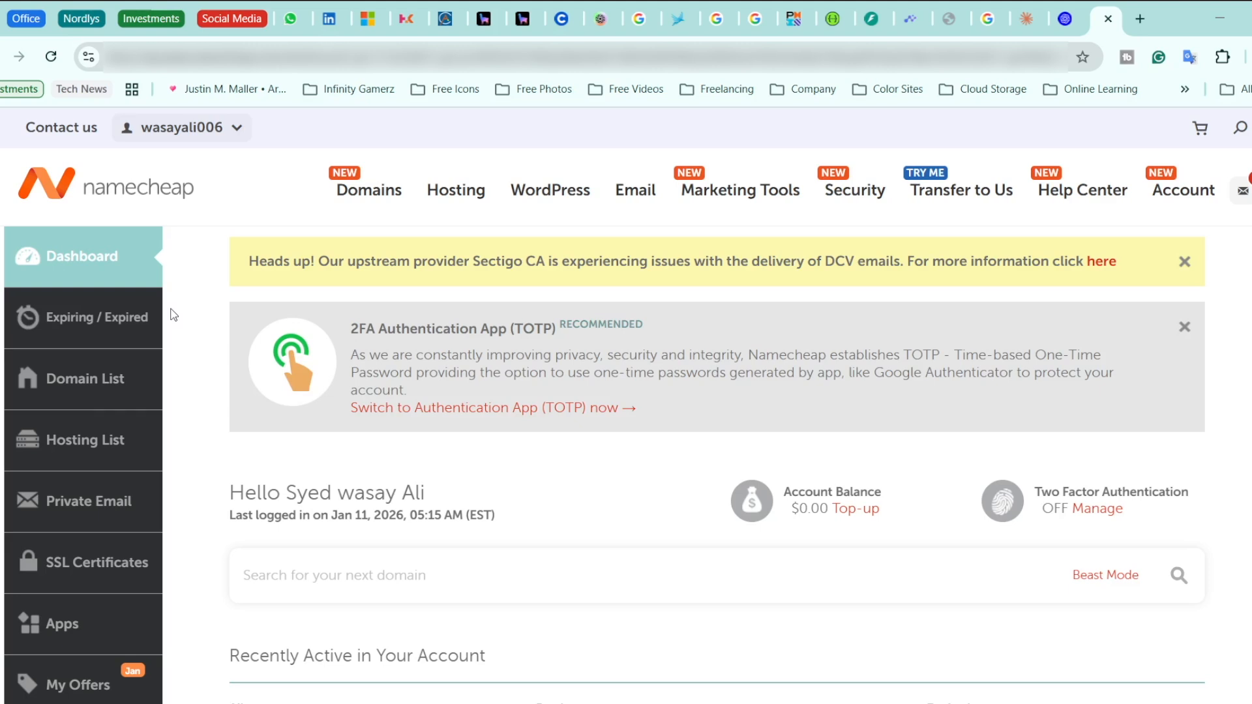
click(107, 369)
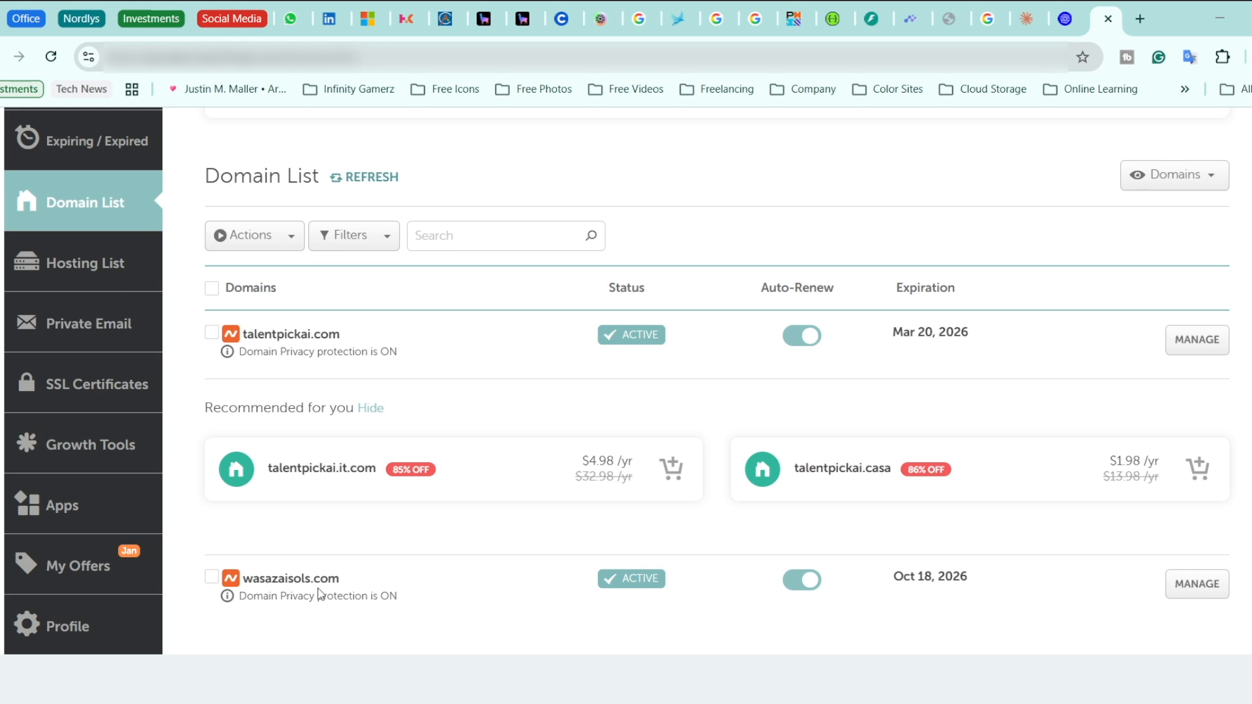
Open Advanced DNS for wasazaisols.com and expand the Mail Settings options
click(1212, 590)
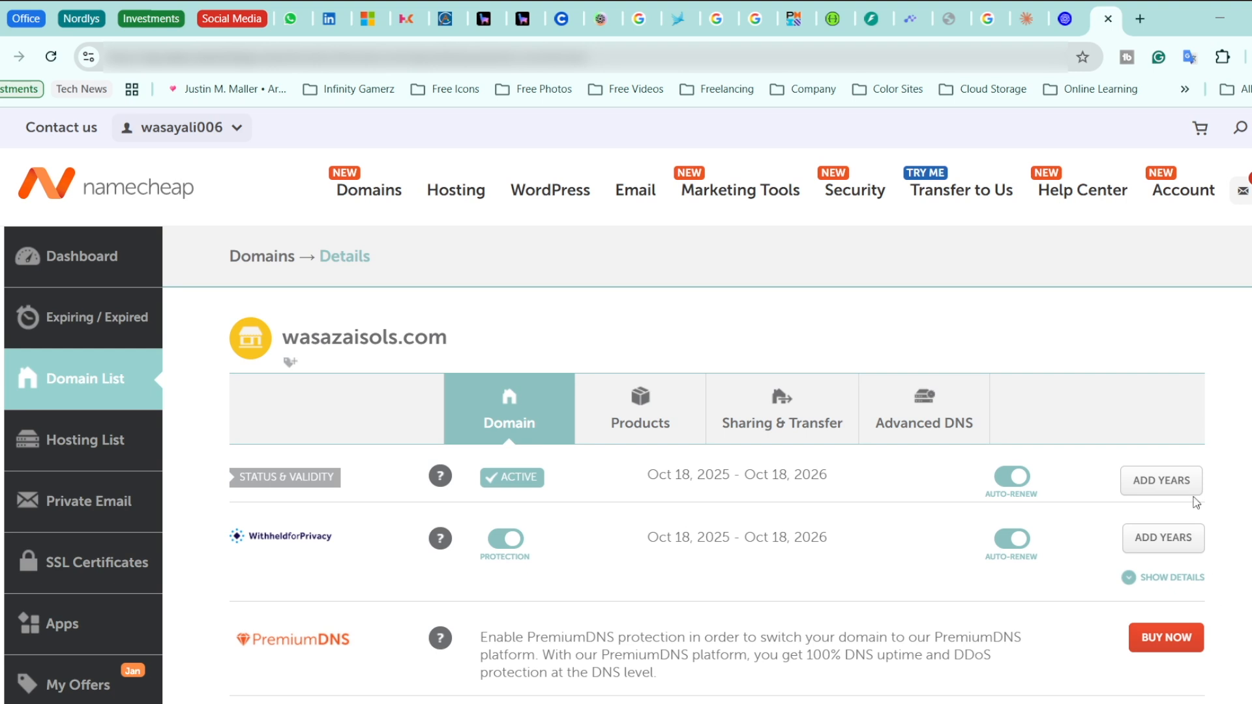
click(942, 406)
scroll(420, 483, down, 7)
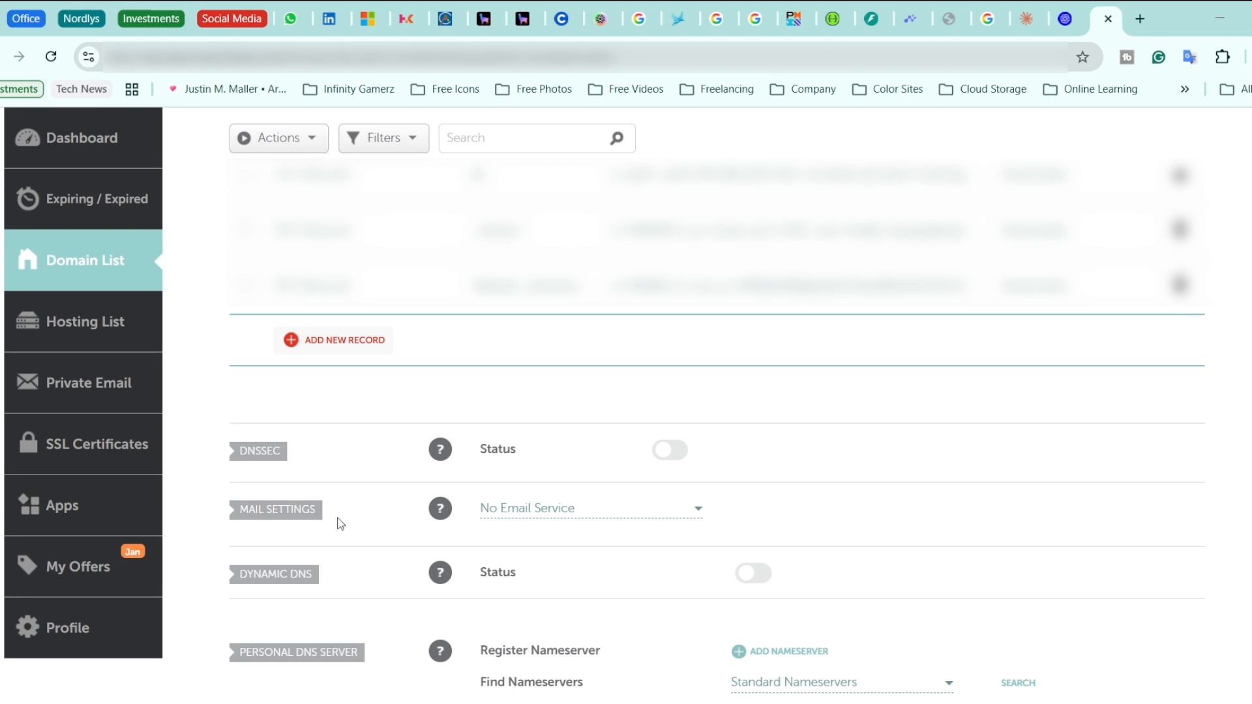
click(660, 509)
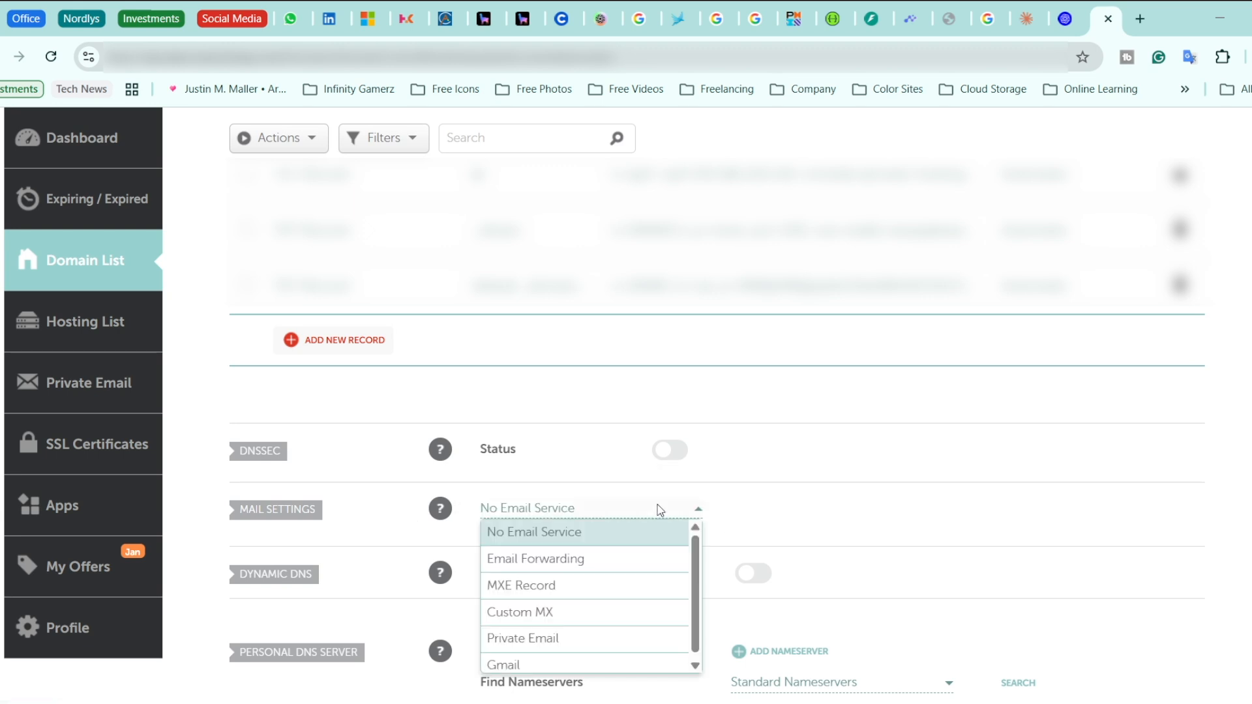
Switch mail to Custom MX and save an @ record to wasazaisols.com, priority 10
click(562, 619)
scroll(391, 618, down, 1)
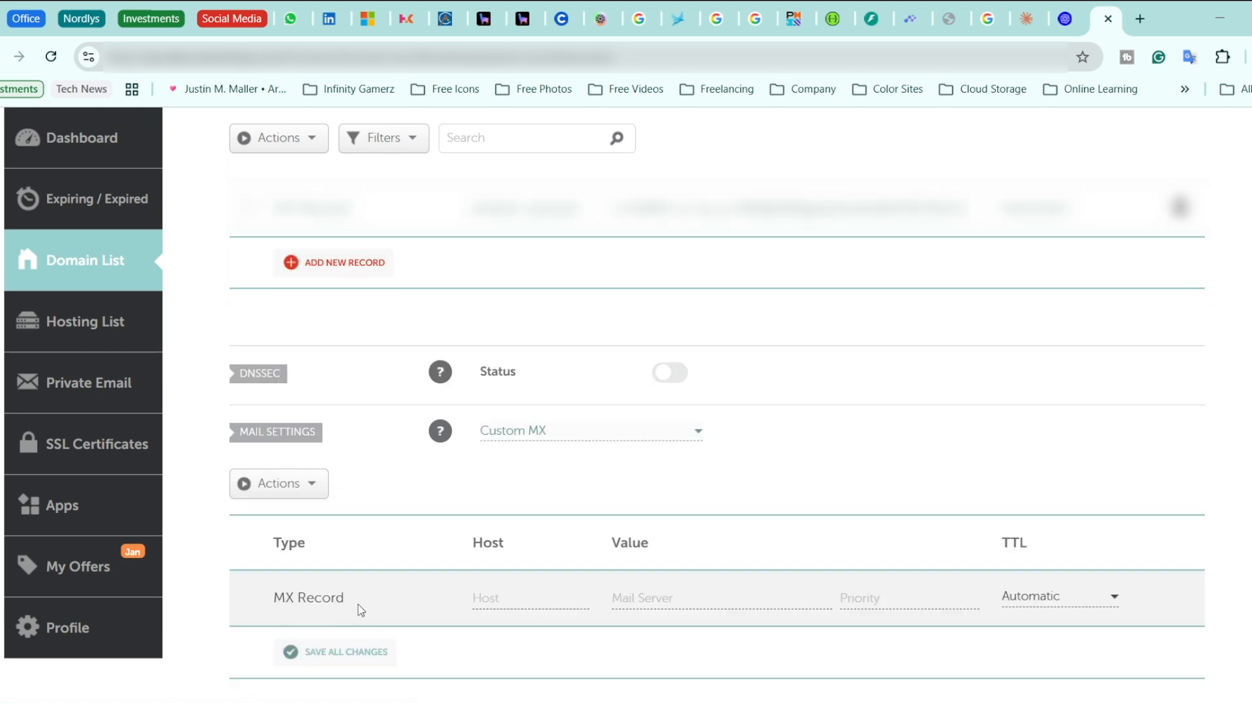
click(558, 598)
text(@)
click(630, 600)
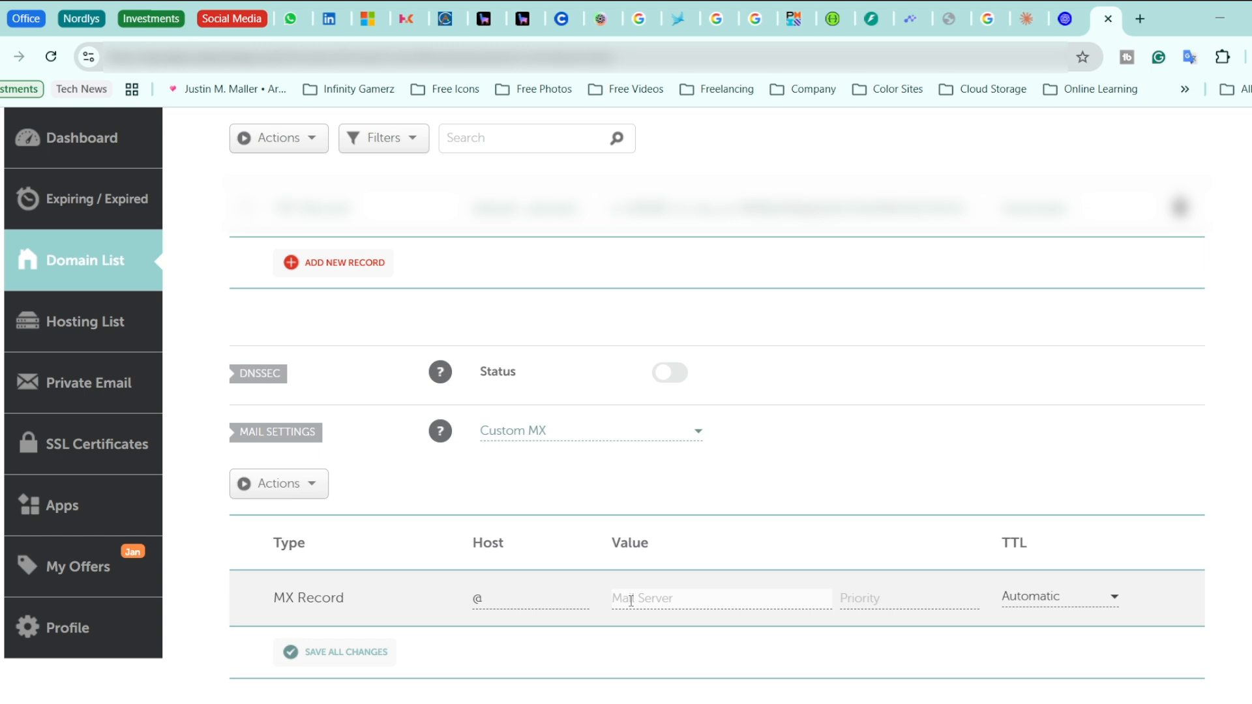
text(wasazaisols.com)
click(895, 593)
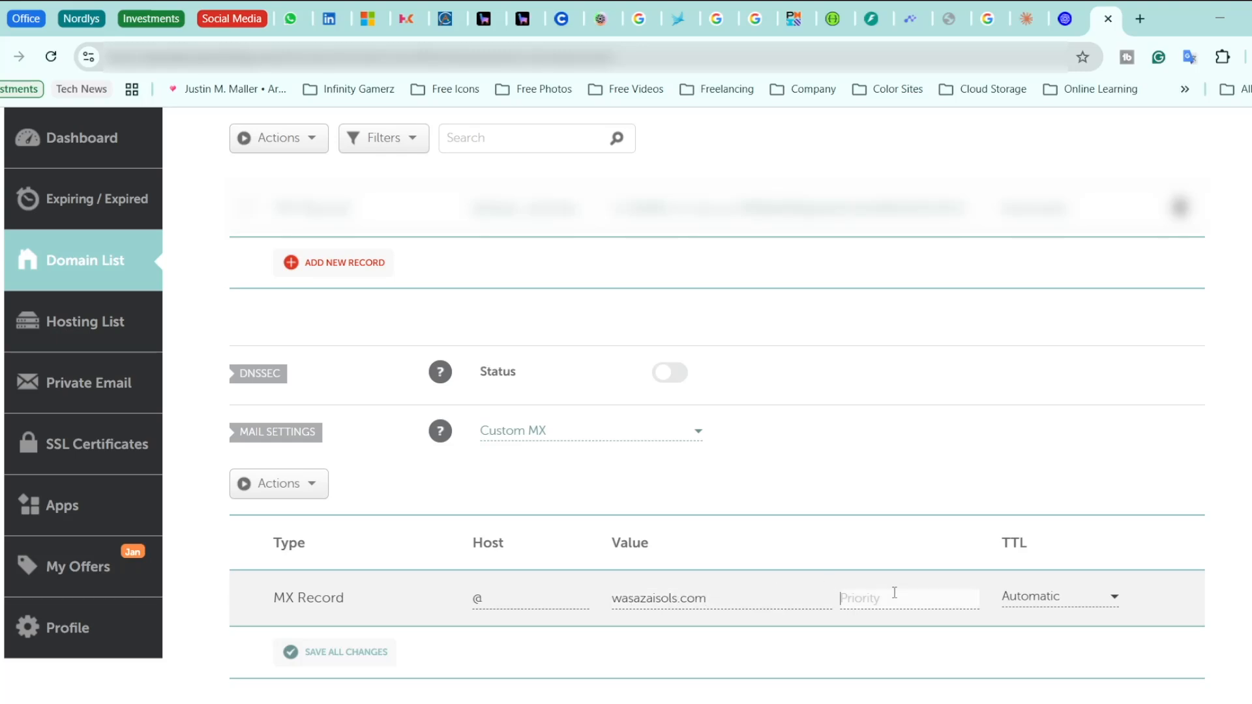
text(10)
click(345, 649)
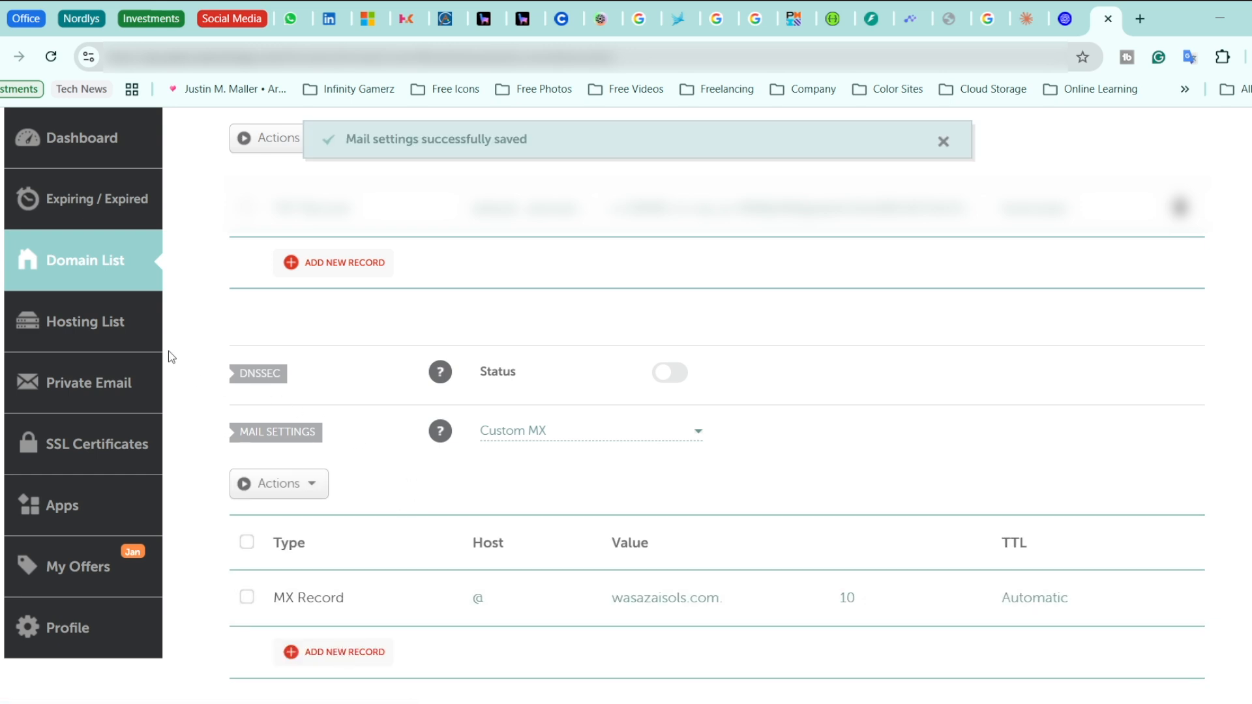
click(75, 330)
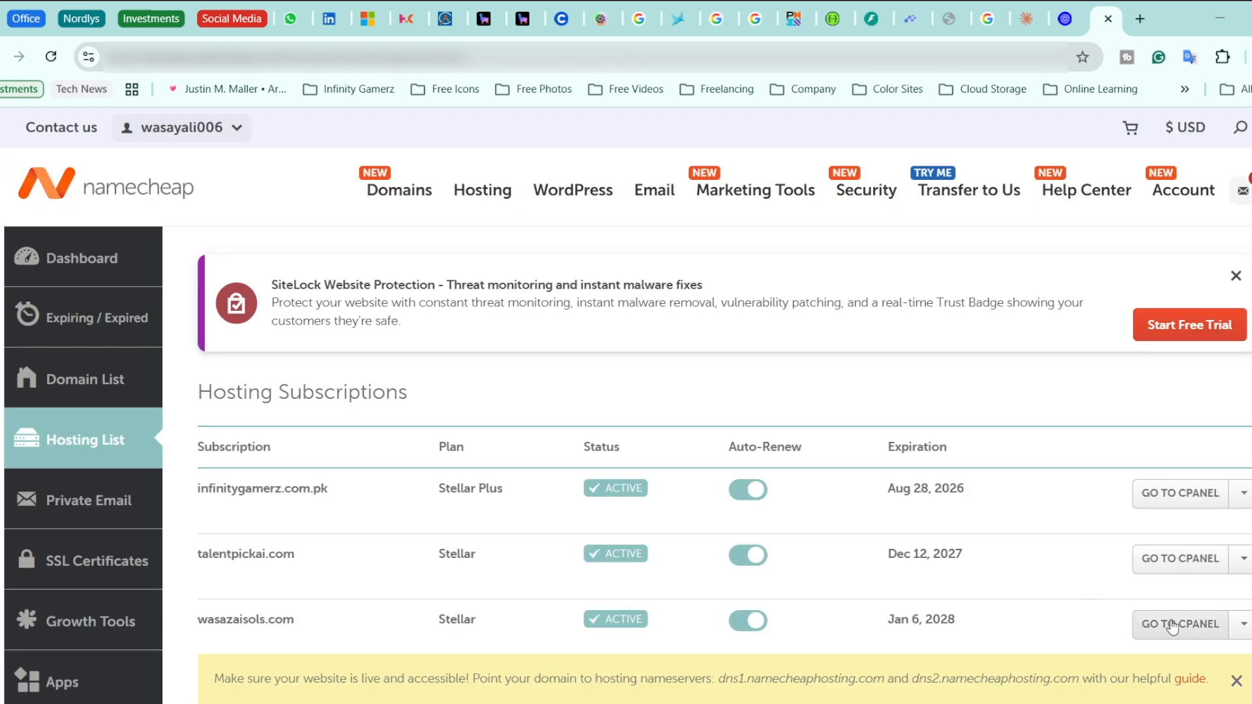
Open cPanel from the wasazaisols.com hosting subscription row
click(1145, 631)
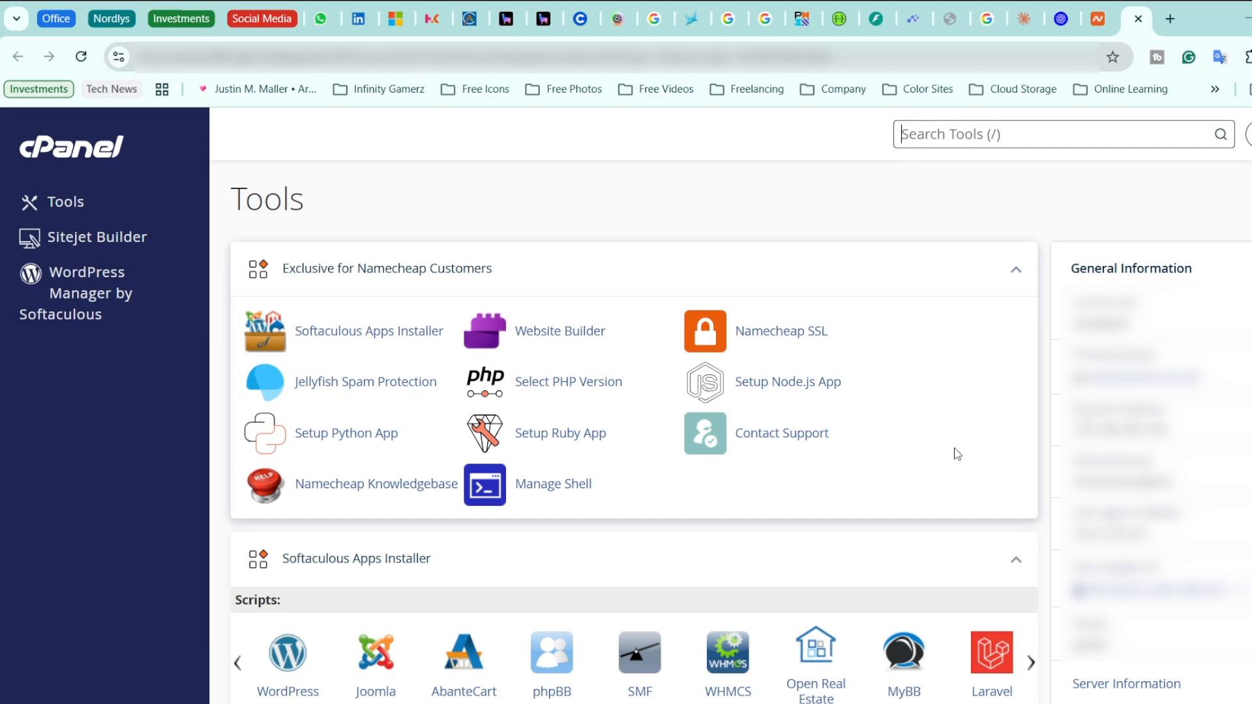
Check Email Routing for wasazaisols.com, confirming it is set to Local Mail Exchanger
scroll(957, 454, down, 8)
scroll(957, 454, down, 6)
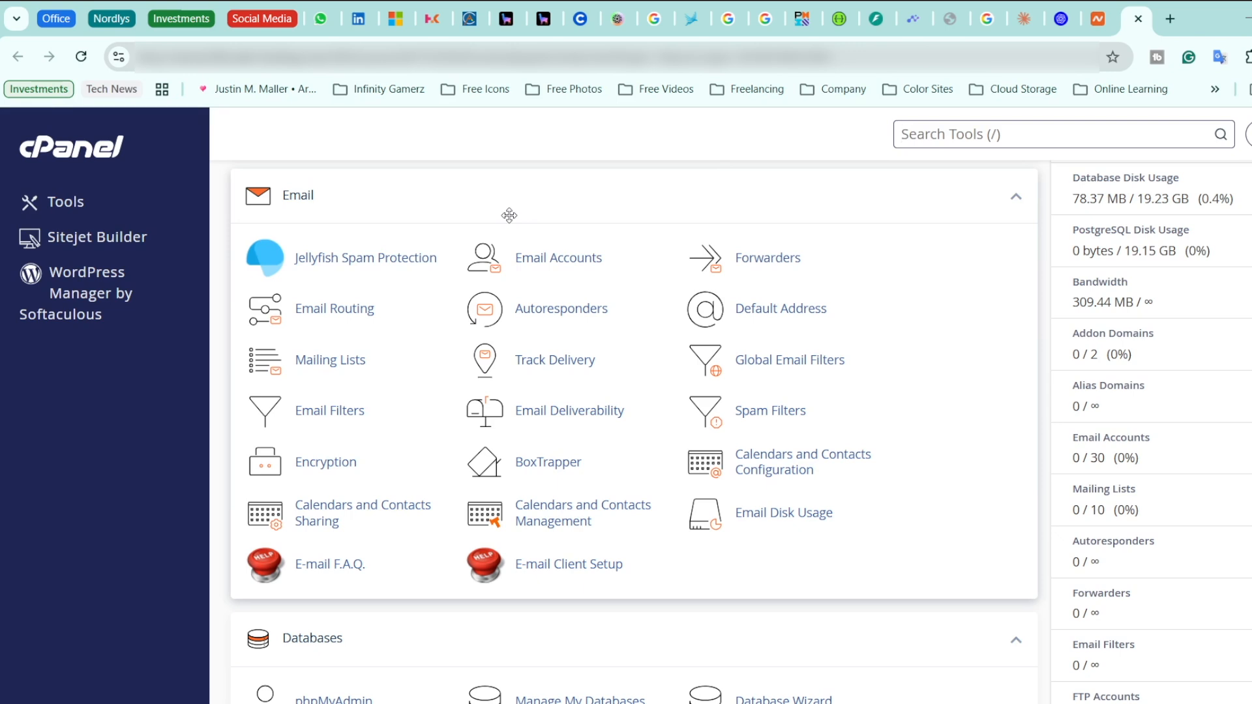
click(342, 308)
click(346, 379)
click(303, 432)
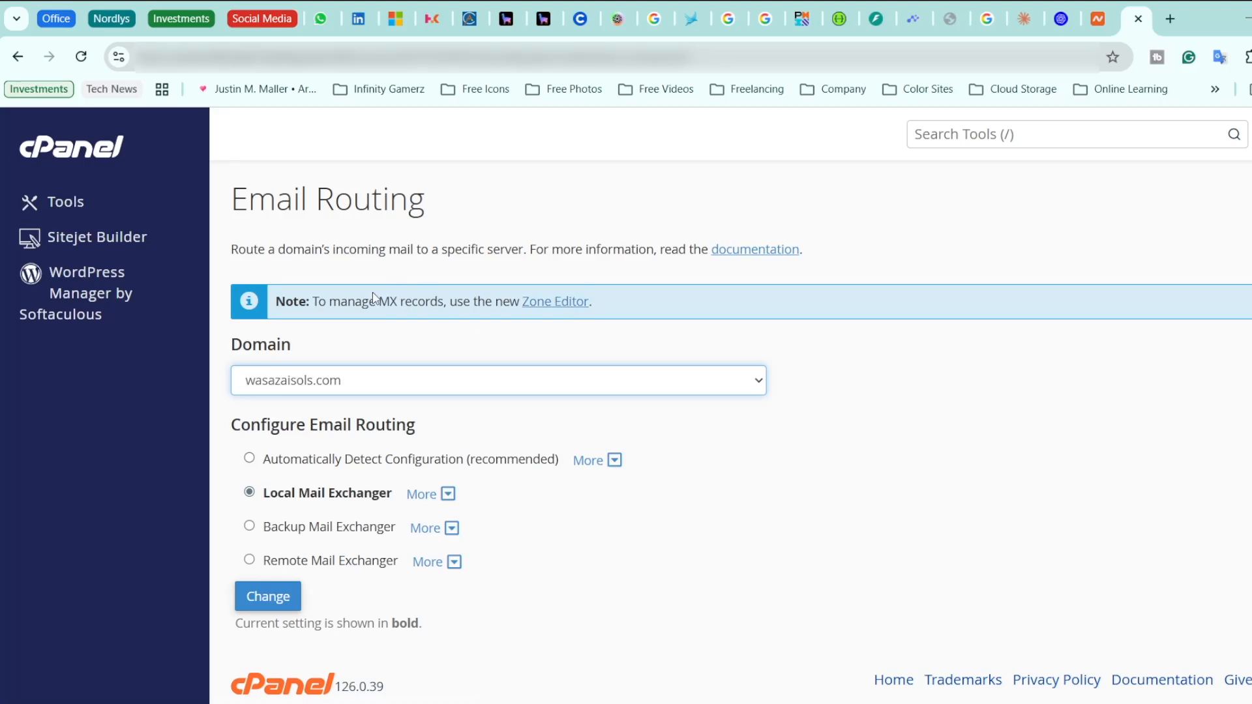
click(562, 302)
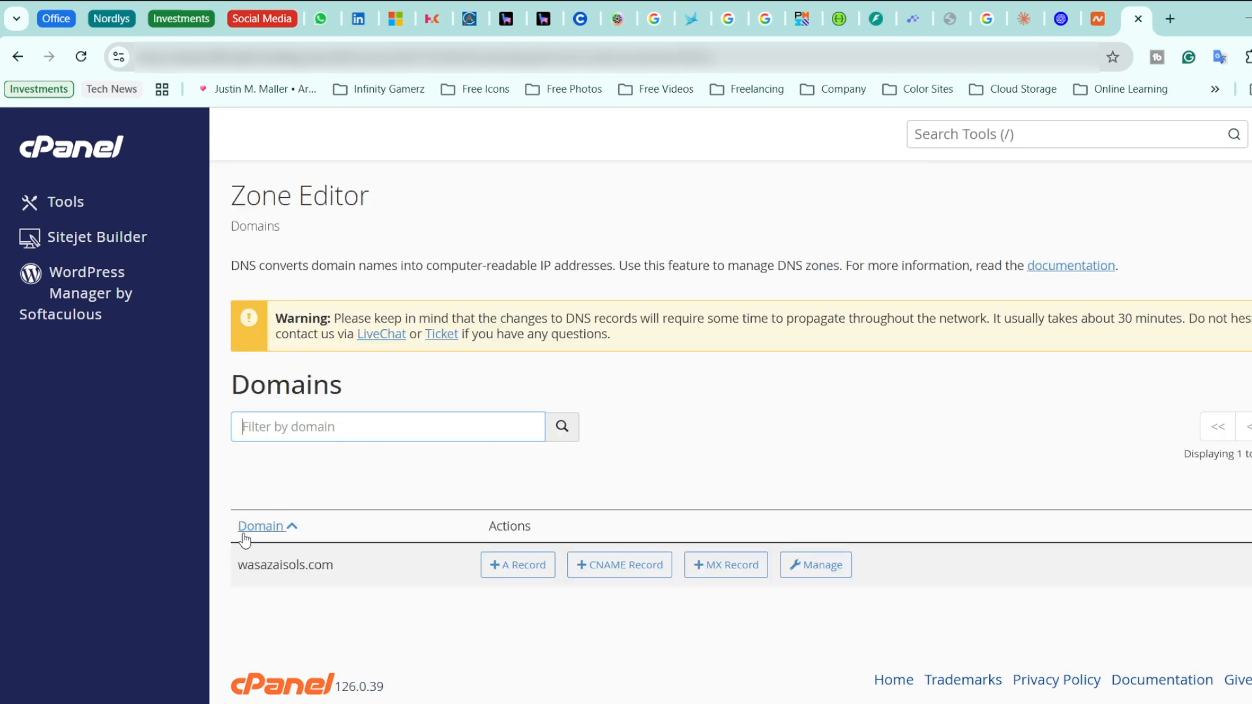
Inspect the wasazaisols.com zone down to its MX record: priority 10, TTL 14400
click(826, 567)
scroll(828, 566, down, 2)
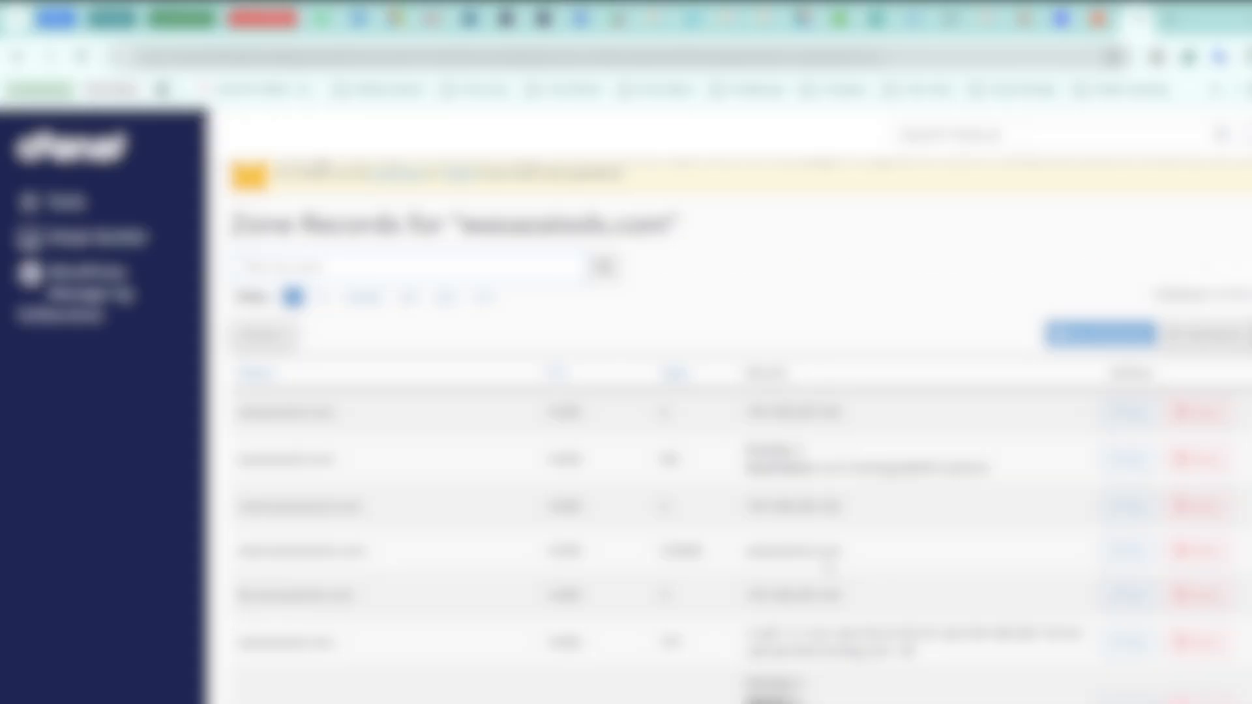
scroll(826, 567, down, 3)
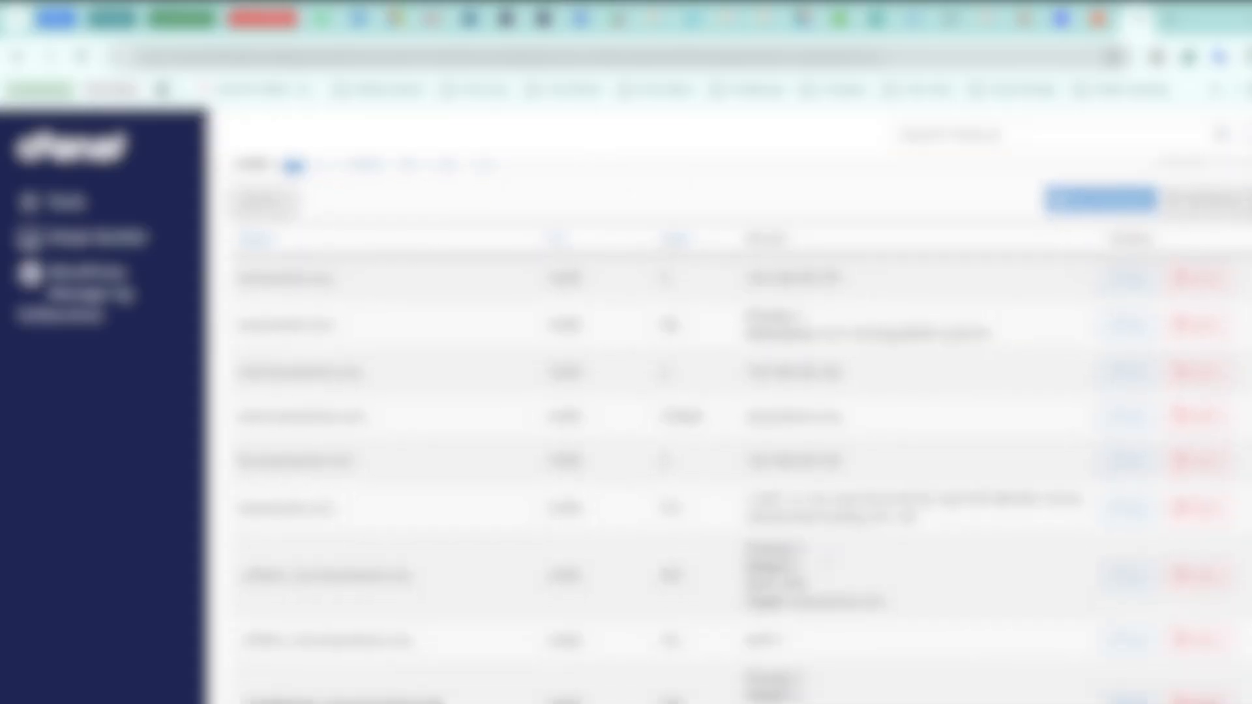
scroll(826, 567, down, 5)
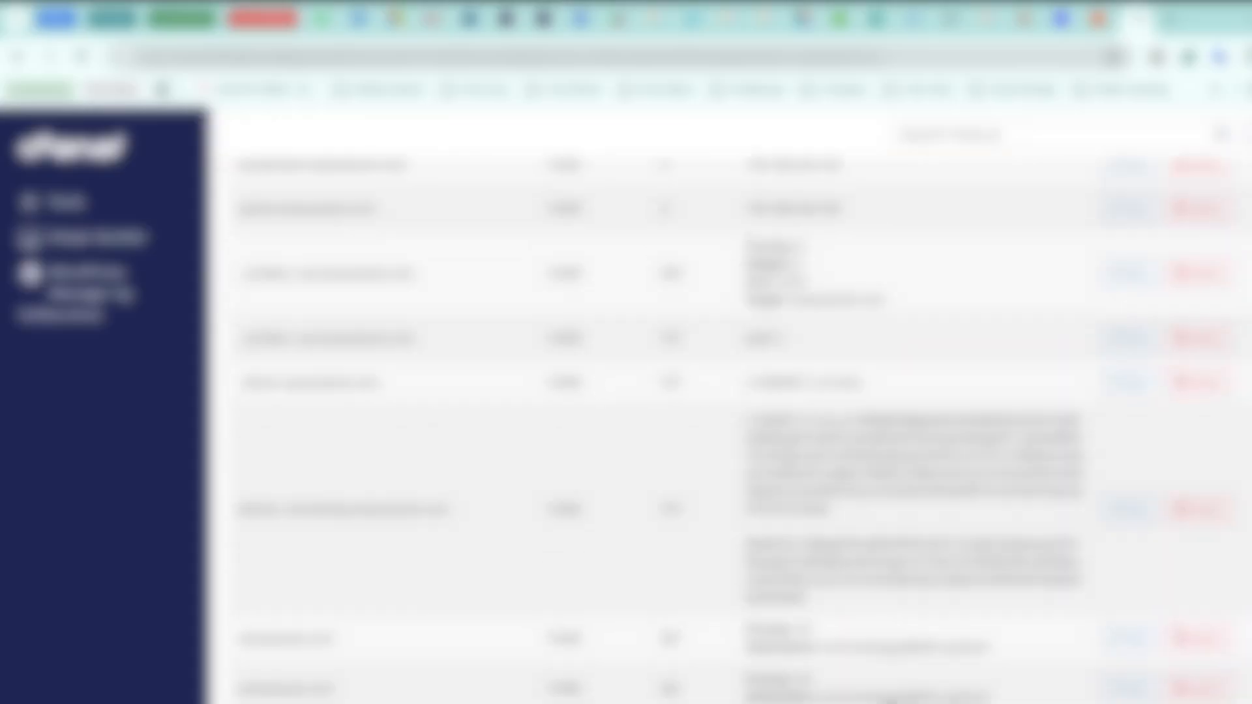
scroll(826, 567, down, 5)
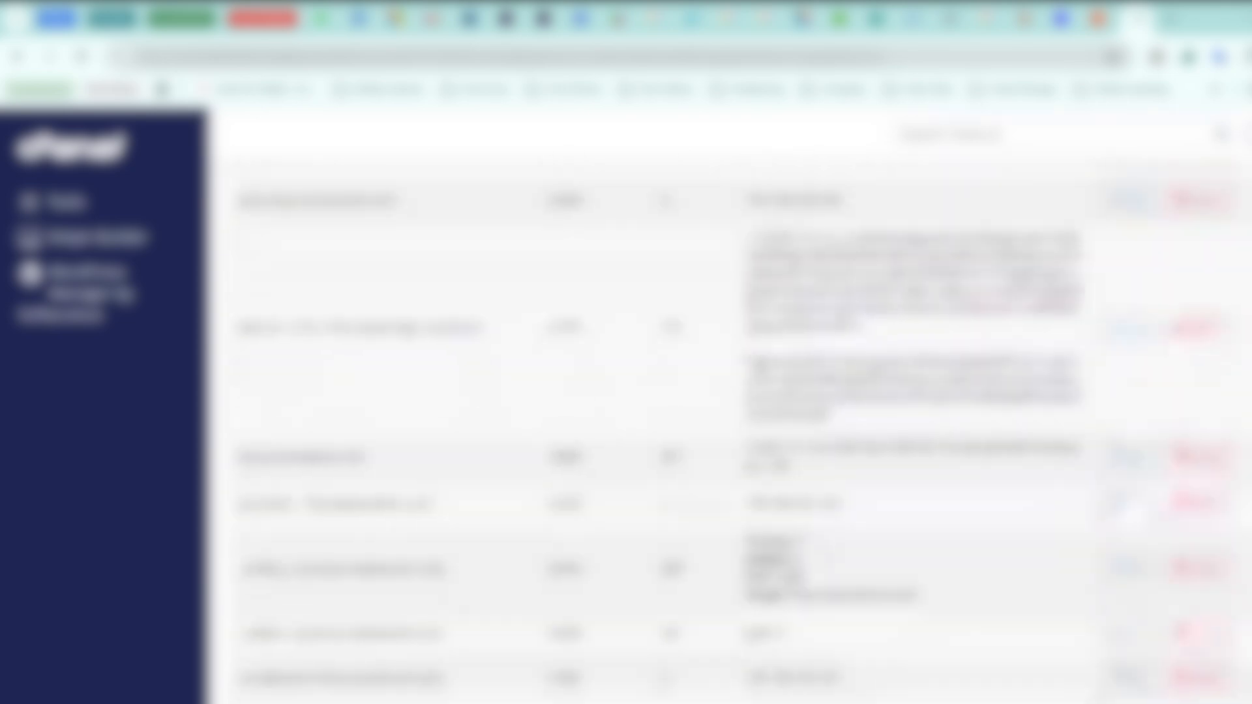
scroll(735, 430, down, 5)
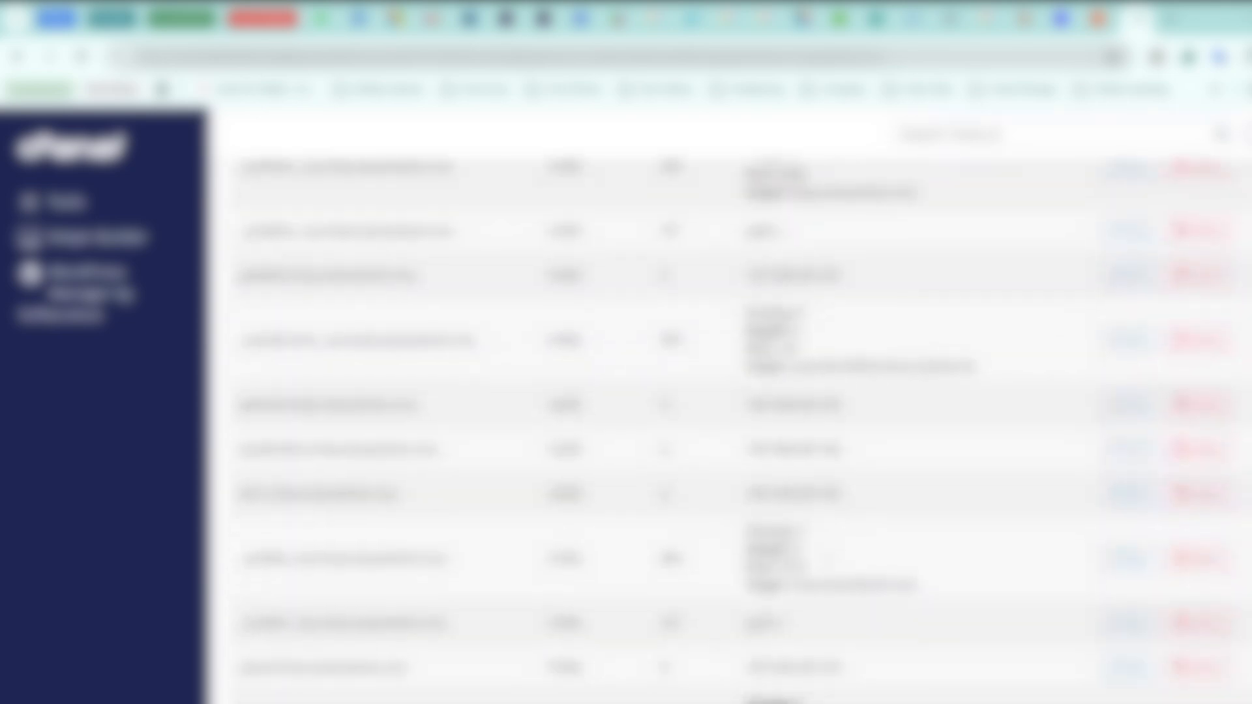
scroll(681, 461, down, 1)
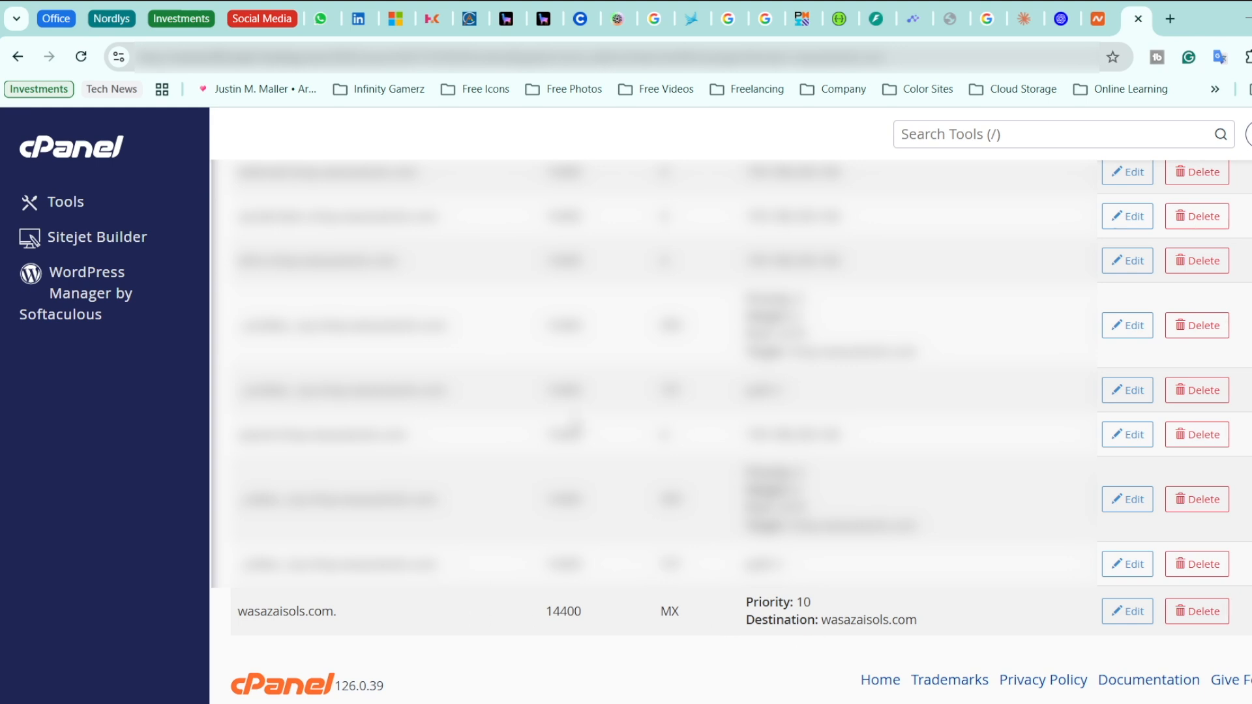
click(90, 151)
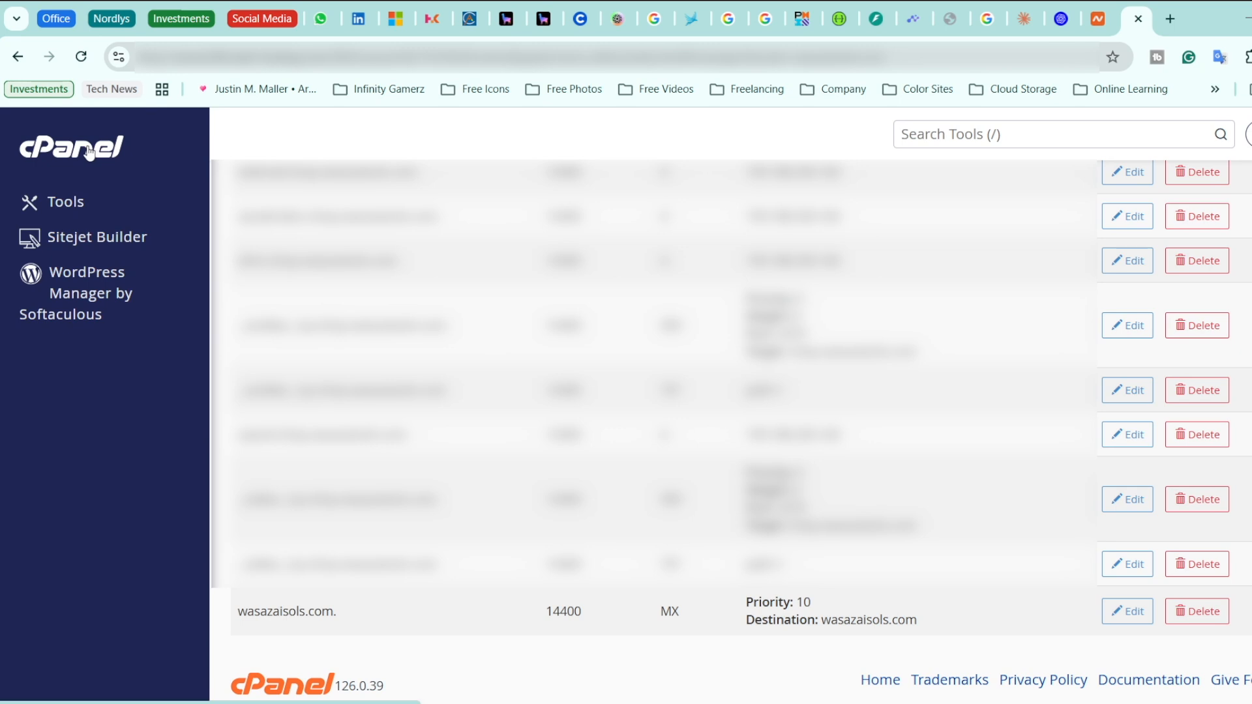
Open Email Deliverability from the Email section to see each domain's status
scroll(644, 526, down, 3)
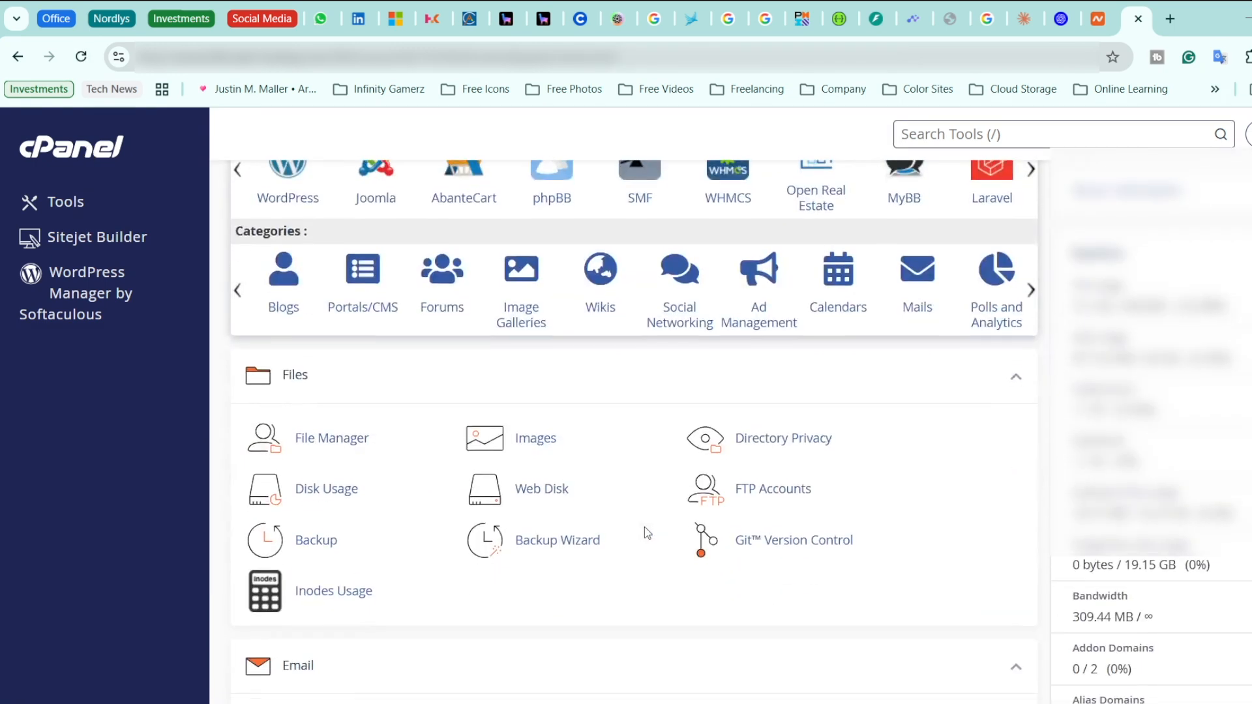
scroll(644, 527, down, 5)
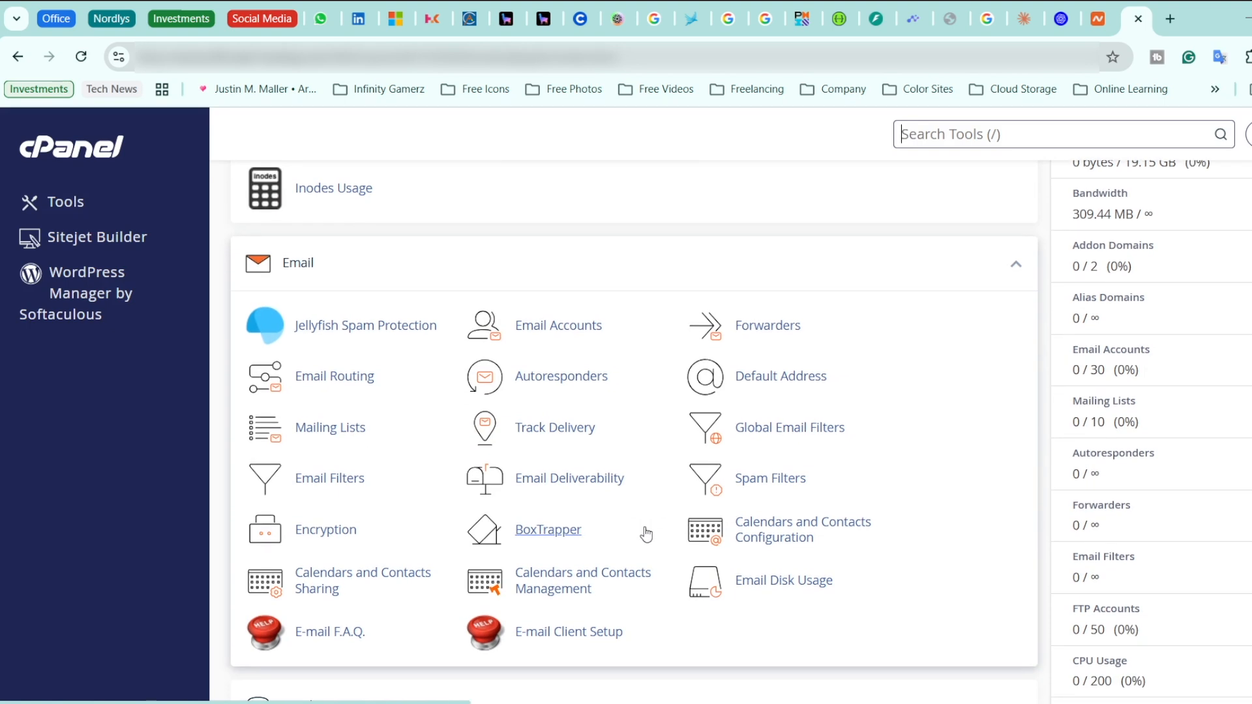
click(562, 476)
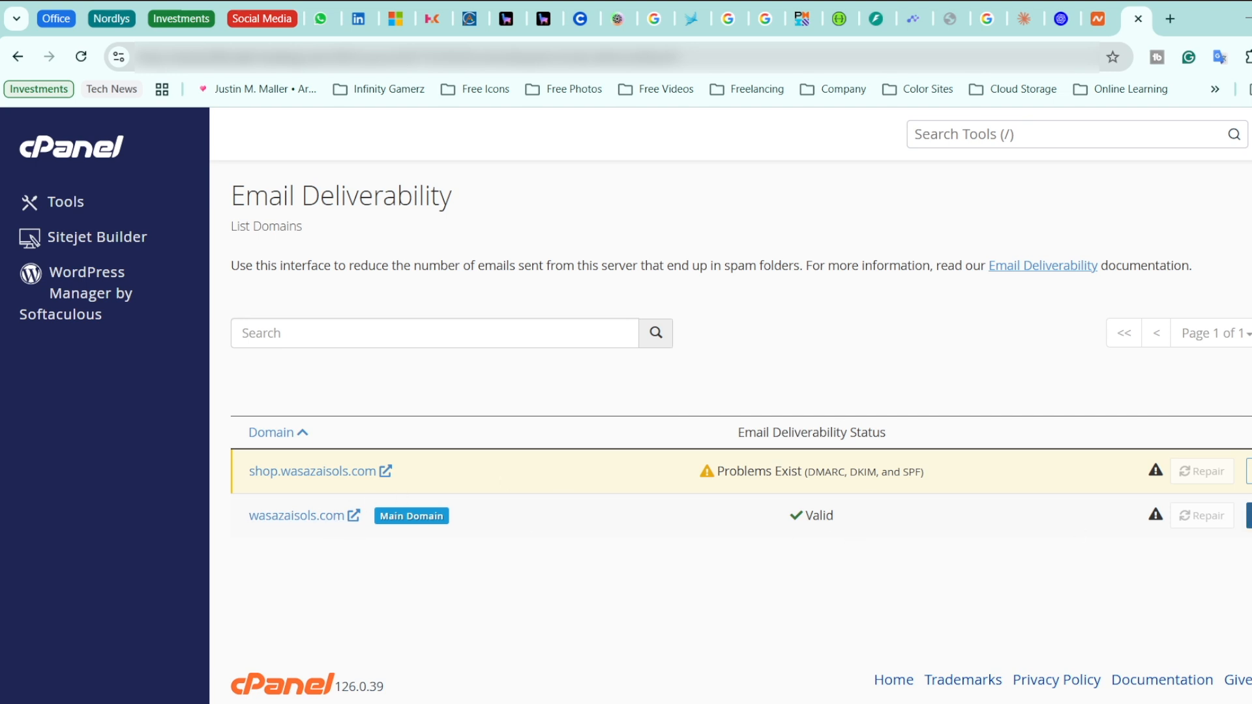
Review wasazaisols.com deliverability details, highlighting the valid SPF and DMARC sections
click(1249, 516)
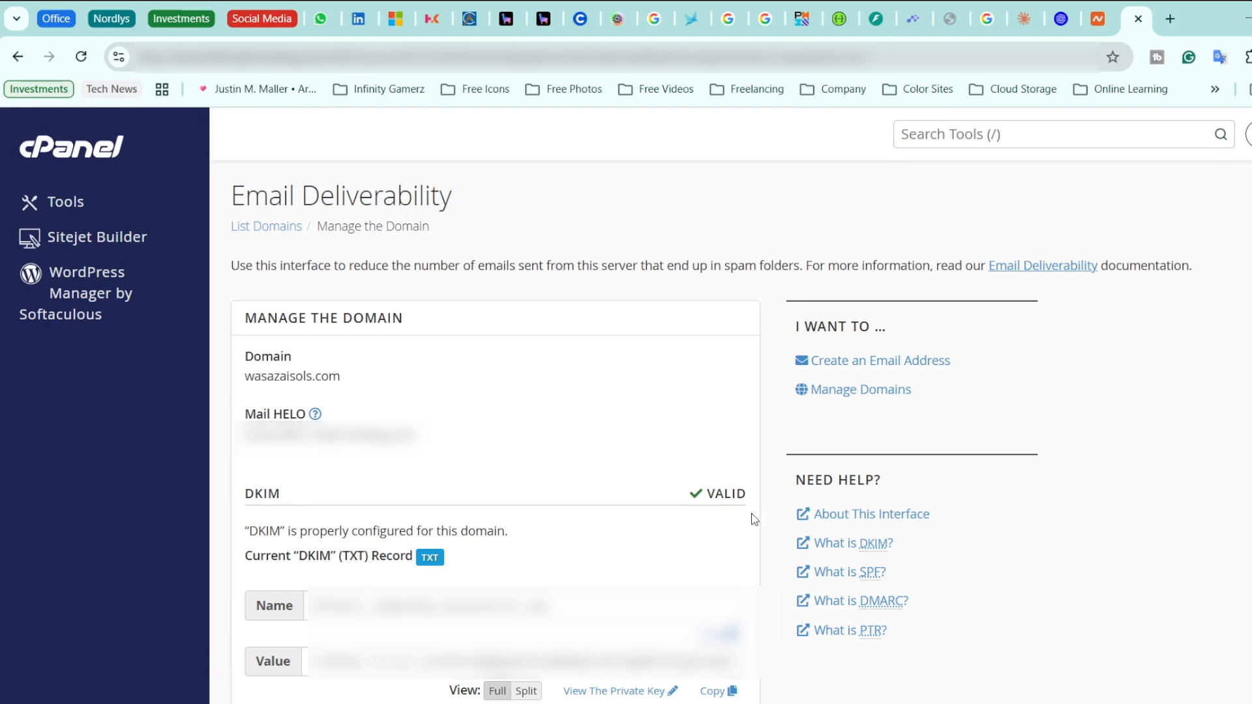
scroll(527, 347, down, 6)
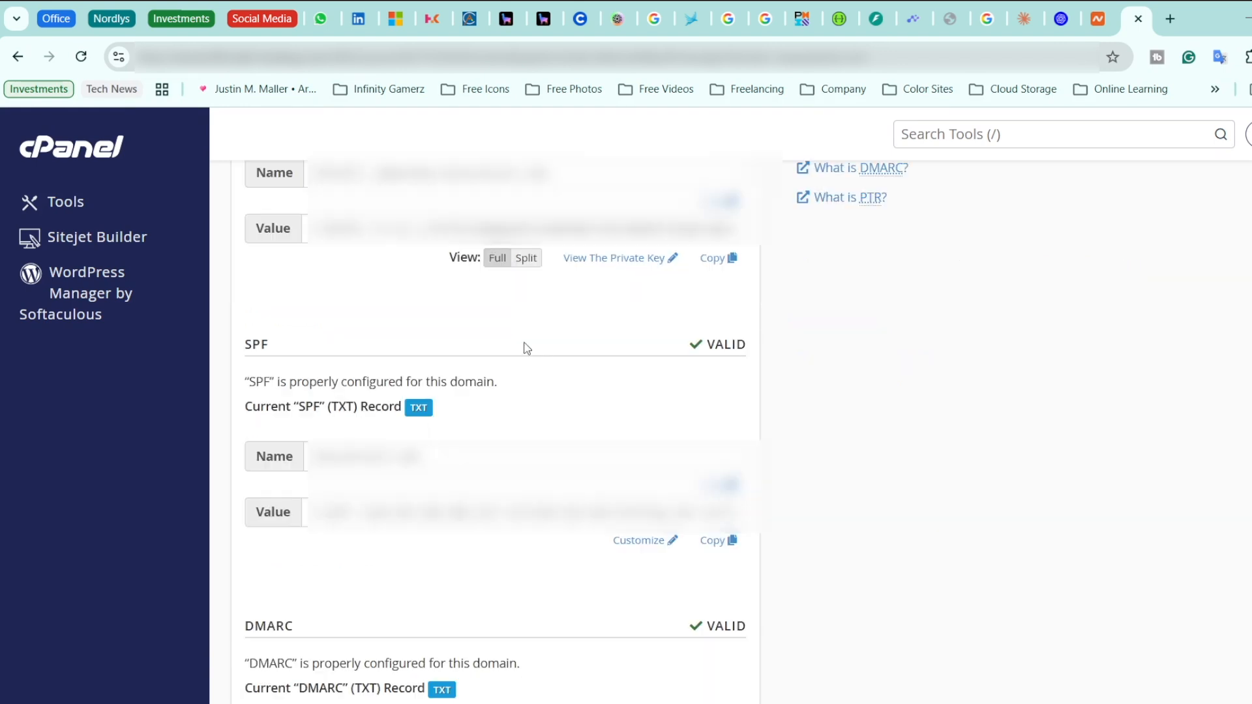
drag(246, 343, 704, 343)
click(714, 344)
drag(248, 625, 708, 626)
click(803, 600)
click(1102, 21)
click(106, 384)
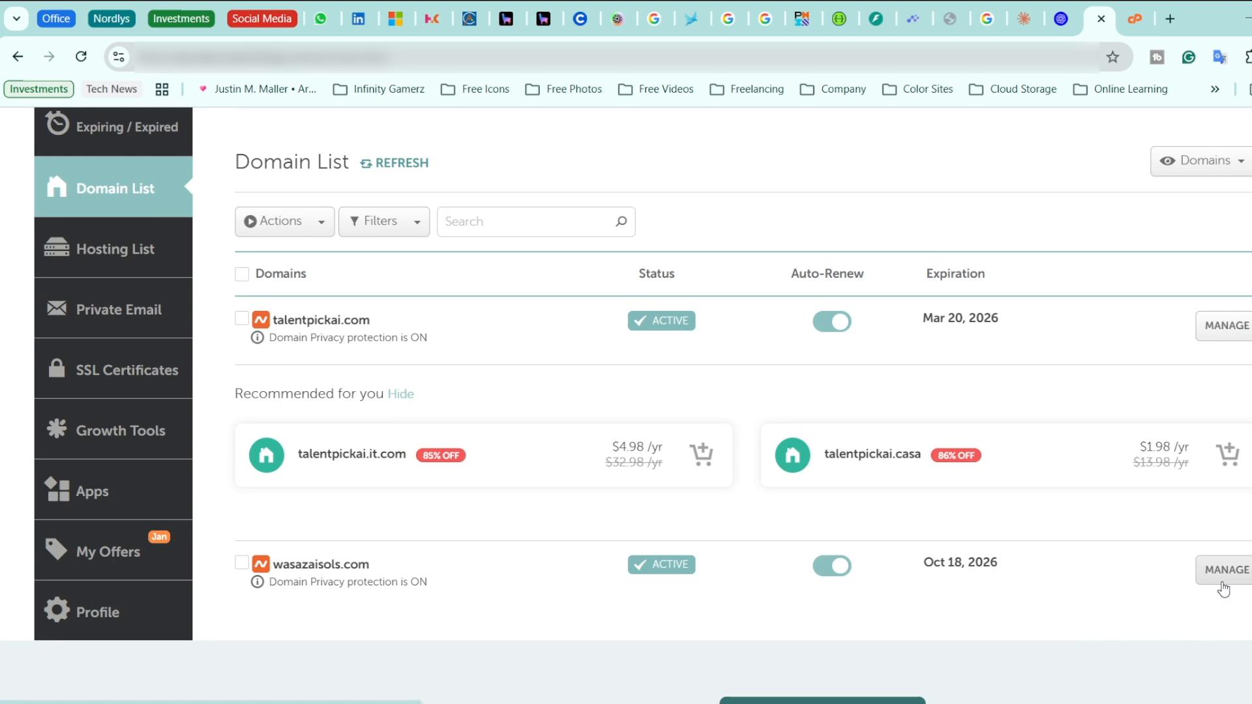
click(1224, 574)
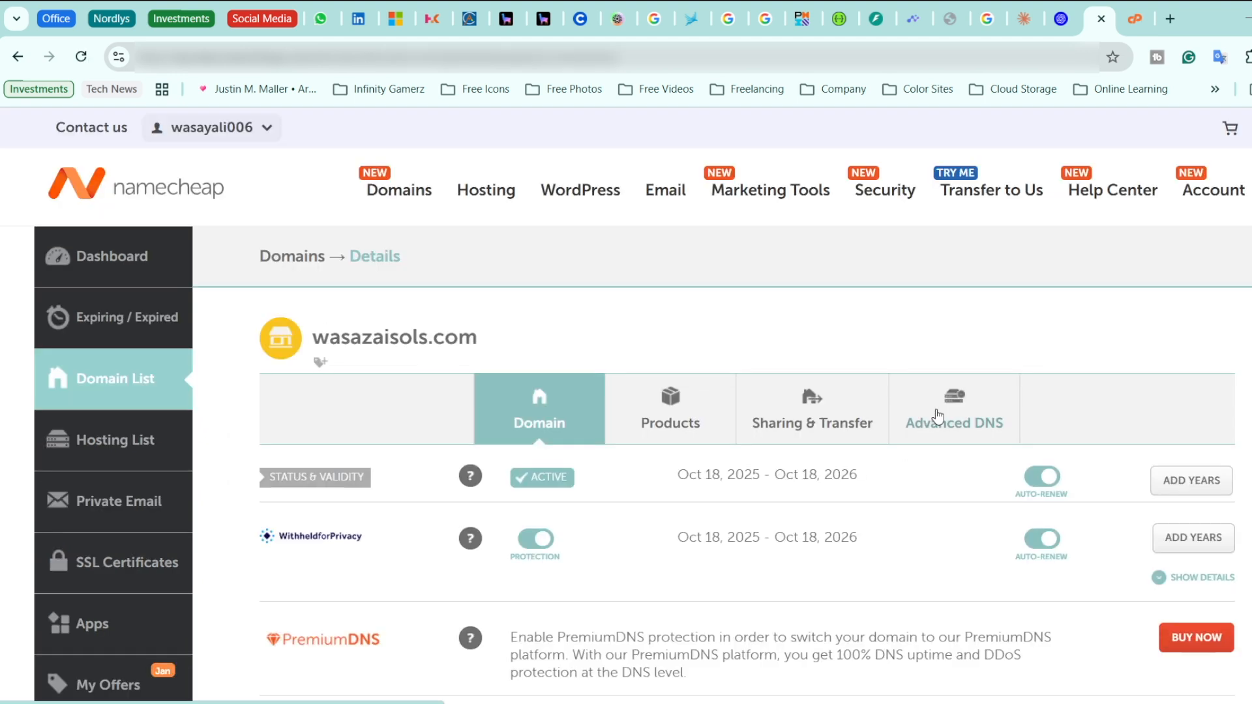
click(936, 409)
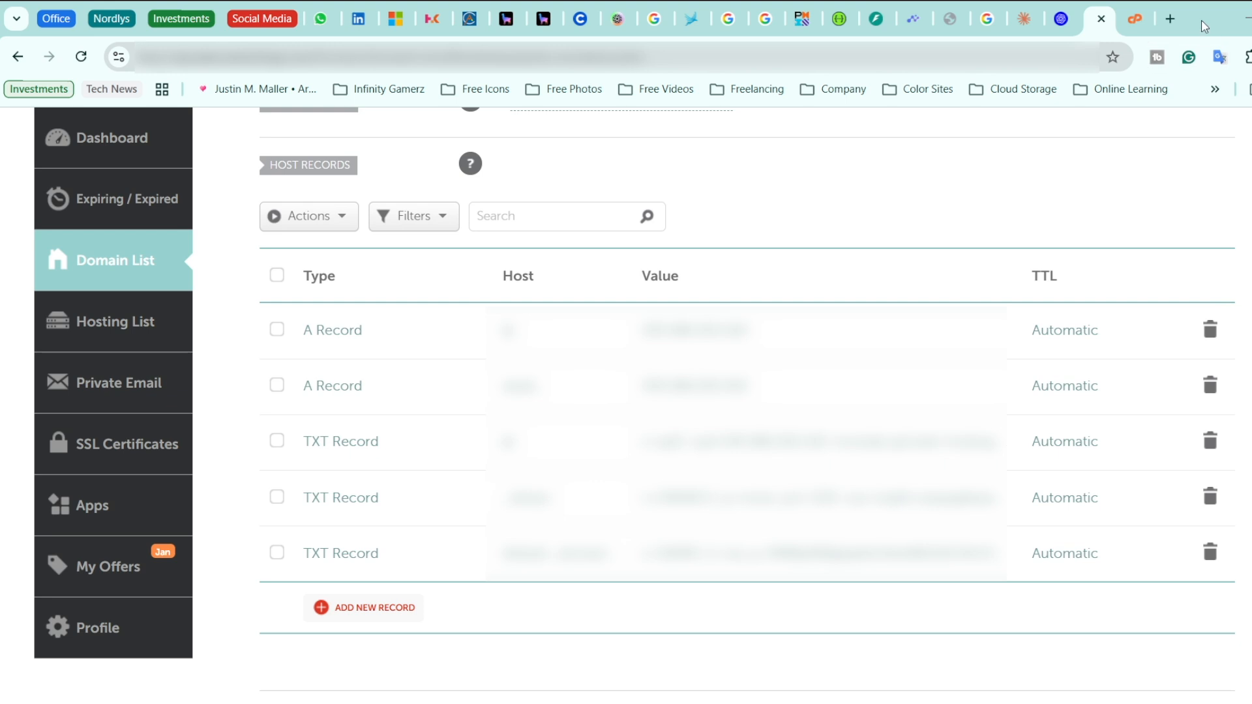
click(1130, 24)
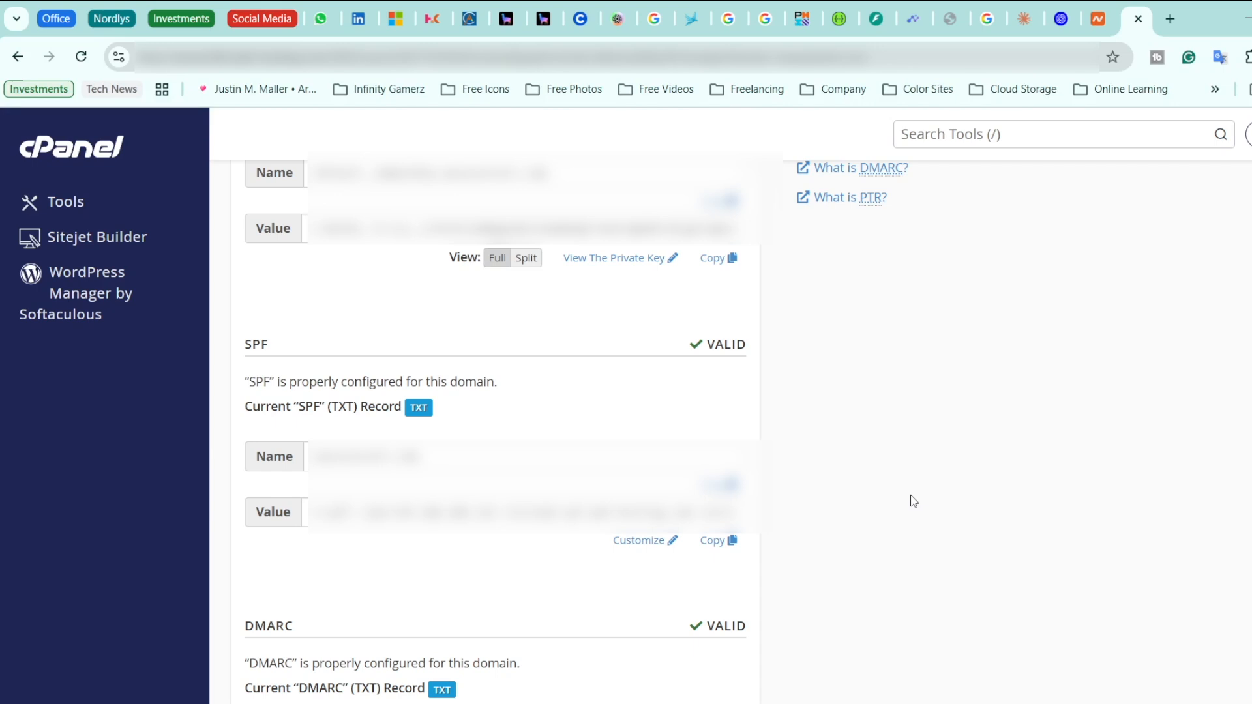
Return to the cPanel Tools home page after confirming SPF and DMARC are valid
click(85, 154)
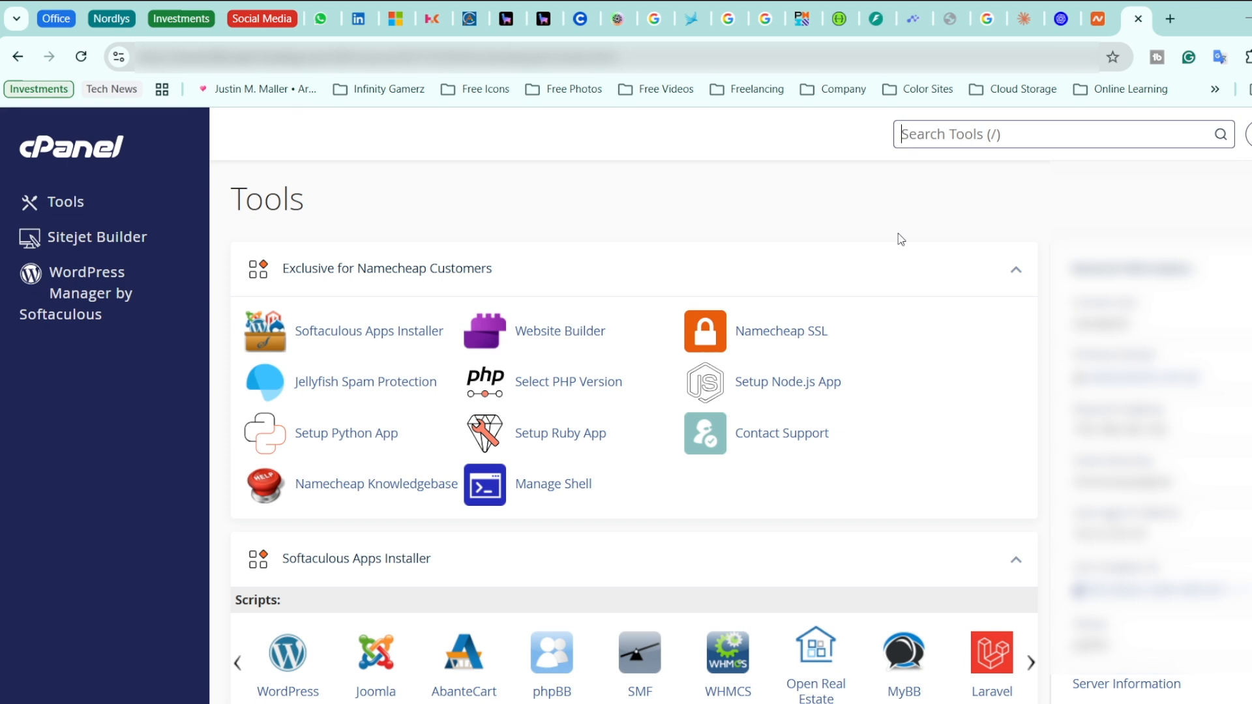
Open the Email Accounts page from cPanel's Email section
scroll(900, 239, down, 15)
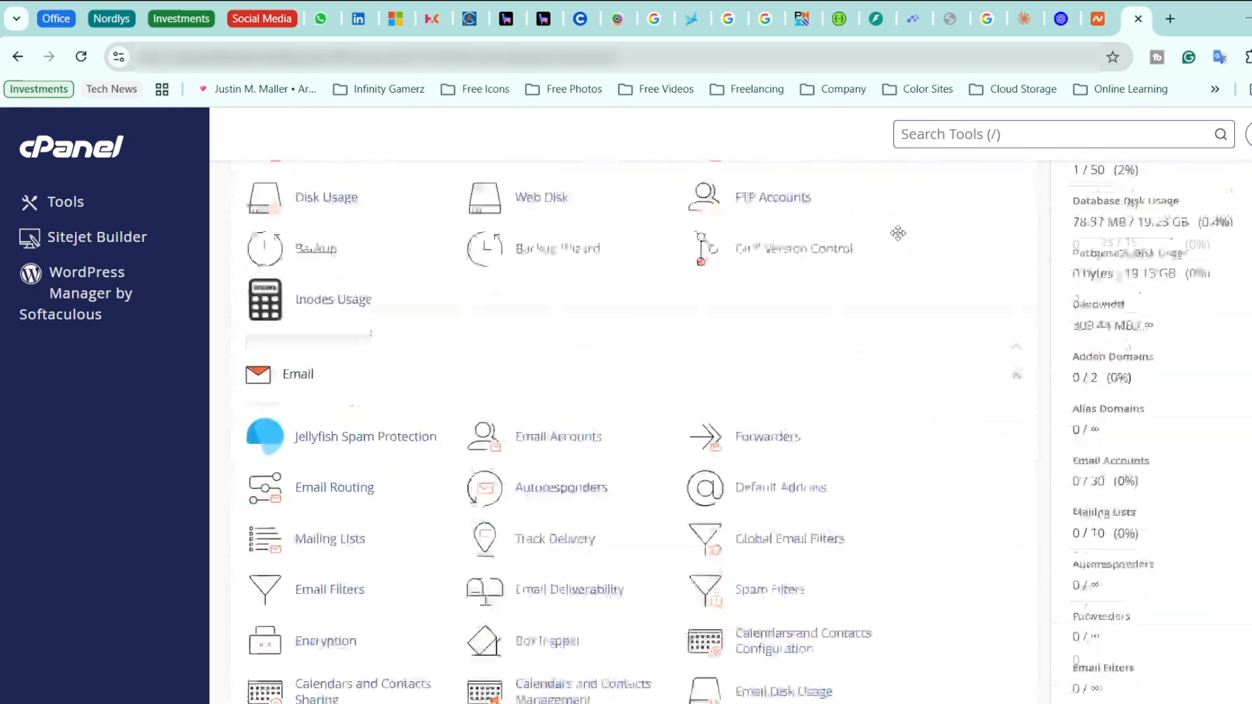
scroll(900, 239, down, 13)
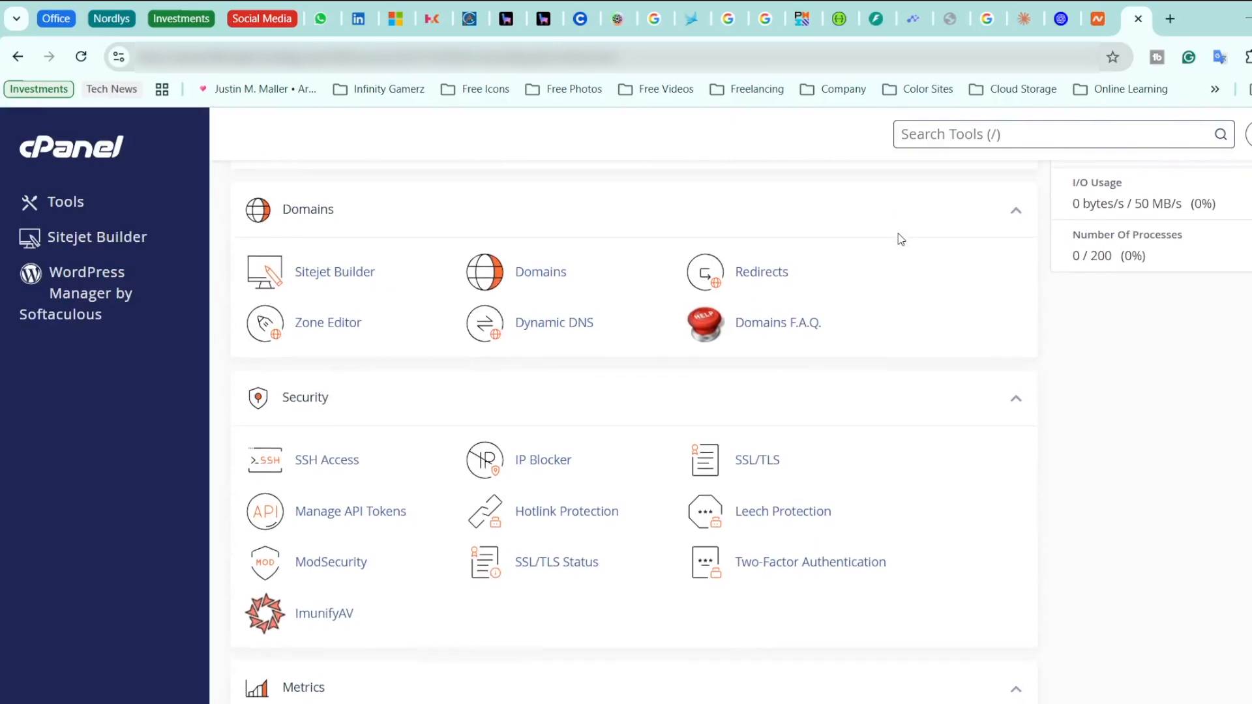
scroll(897, 233, up, 12)
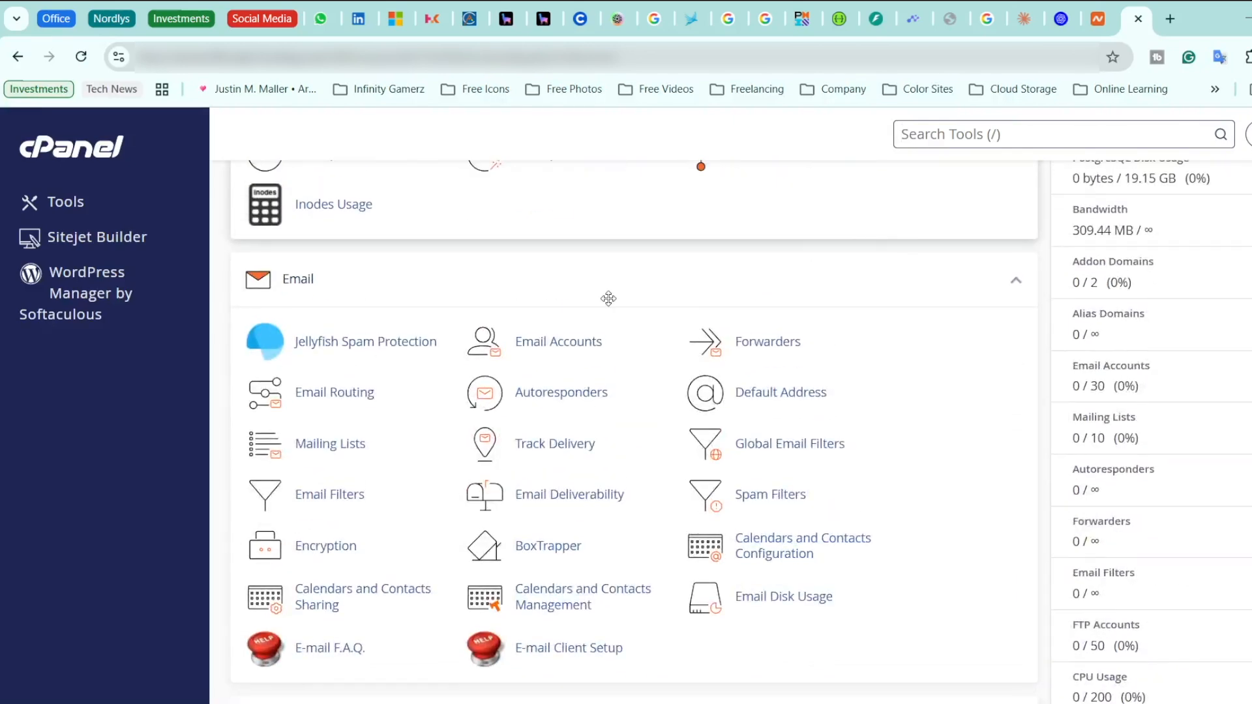
click(551, 340)
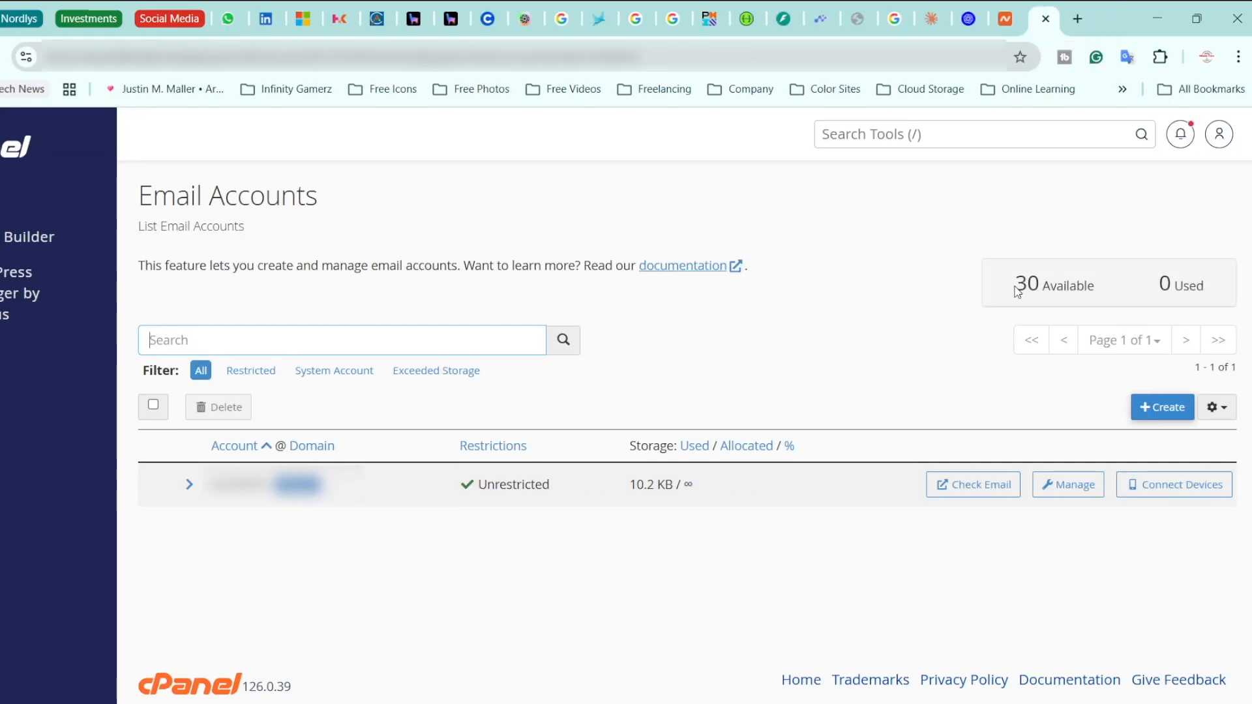
Note 30 accounts available and 0 used, then start a new email account
drag(1015, 284, 1091, 289)
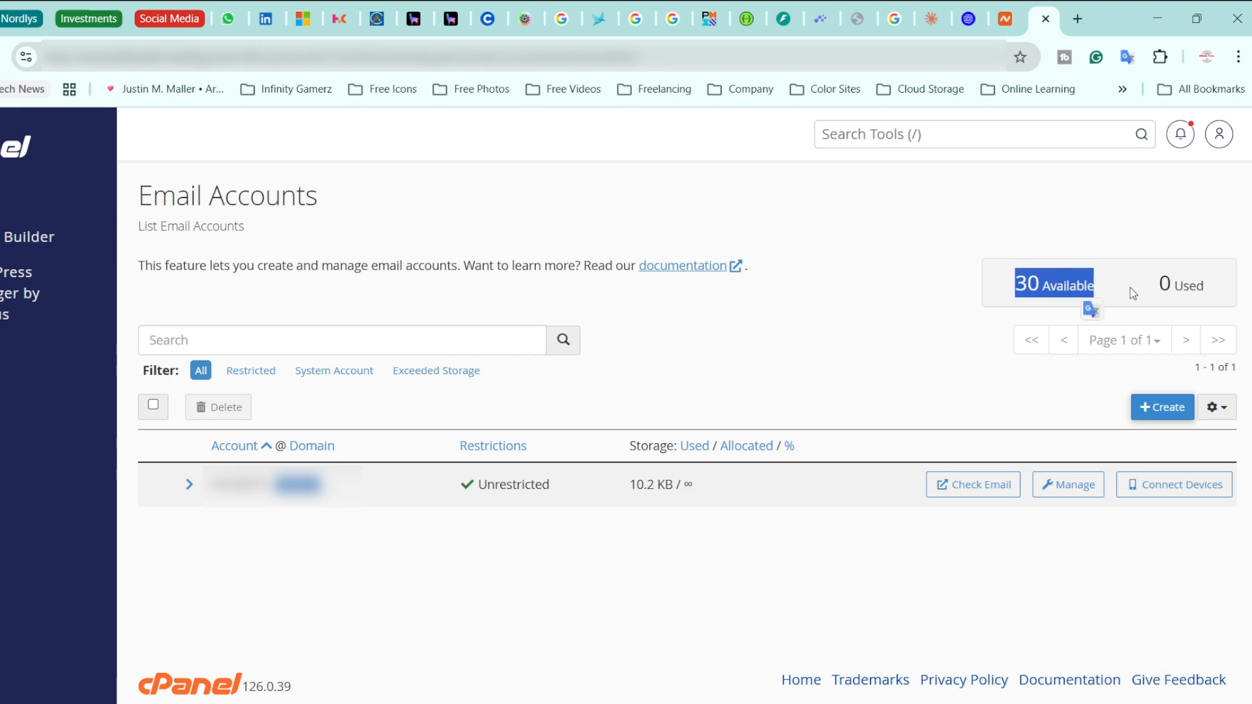
click(1152, 294)
drag(1159, 286, 1206, 307)
click(547, 297)
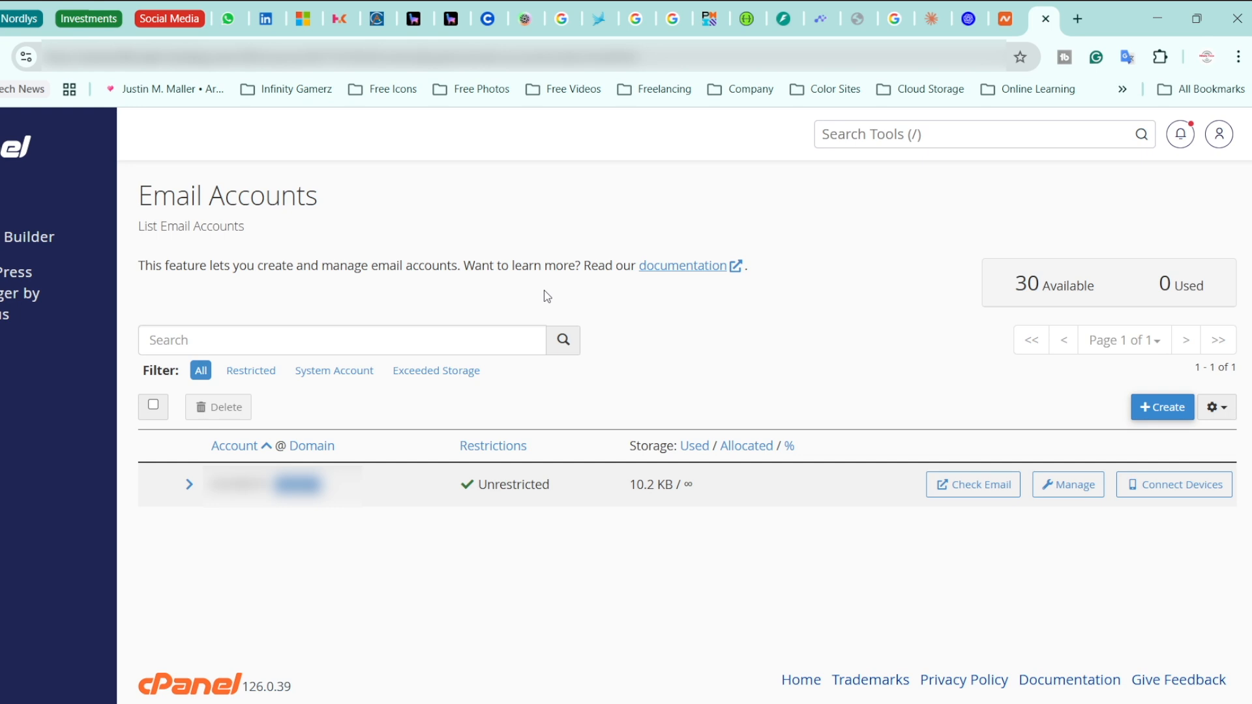
click(1154, 419)
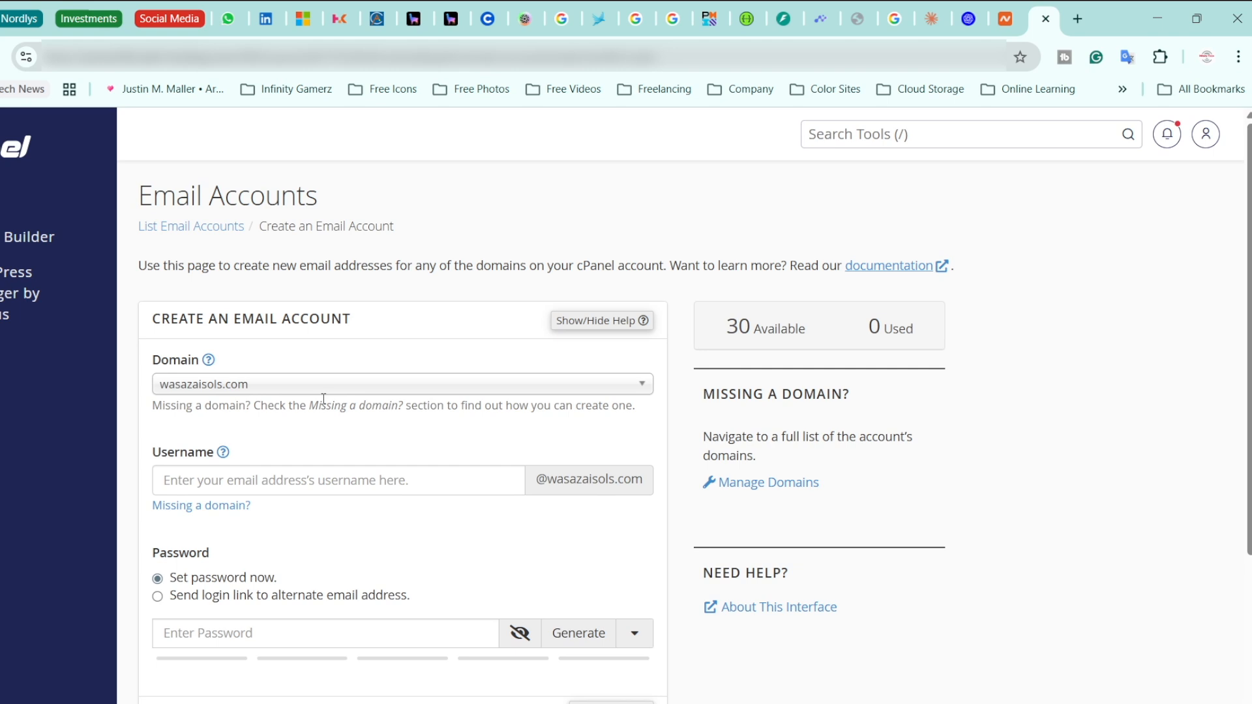
Enter the new mailbox's username in the email account form
scroll(310, 433, down, 1)
click(266, 422)
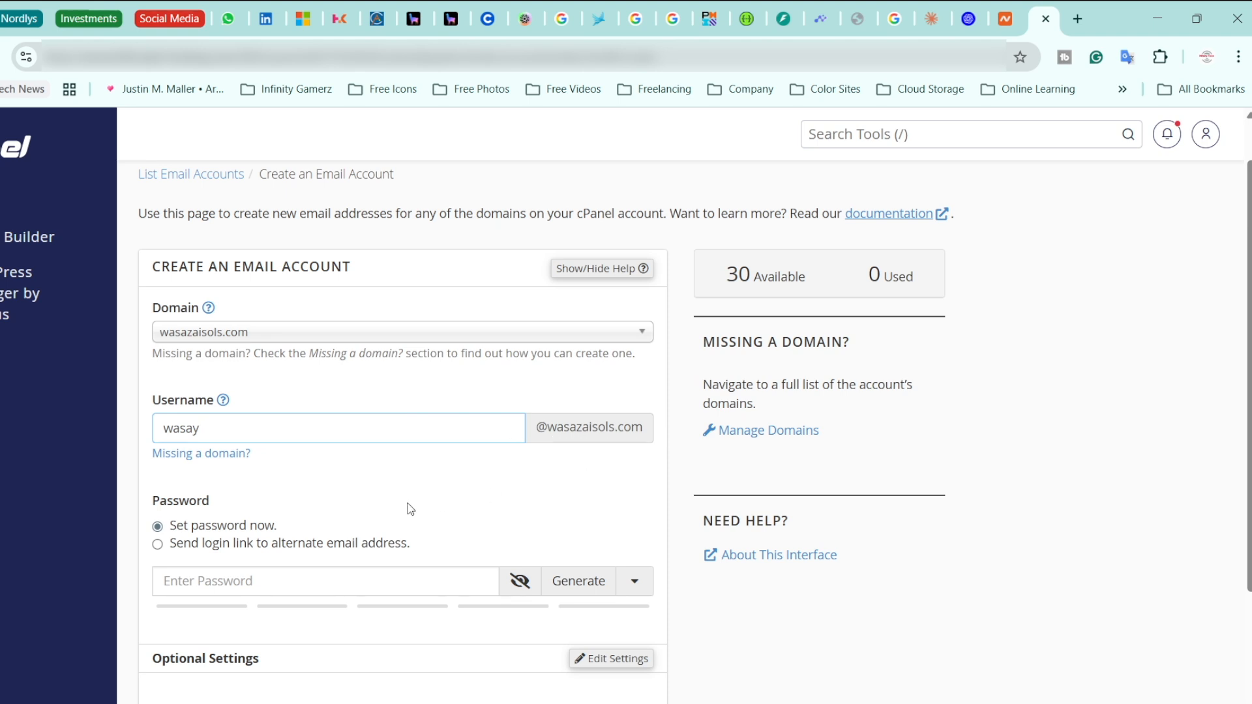
Keep 'Set password now', generate a strength-100 password and select it for copying
click(159, 545)
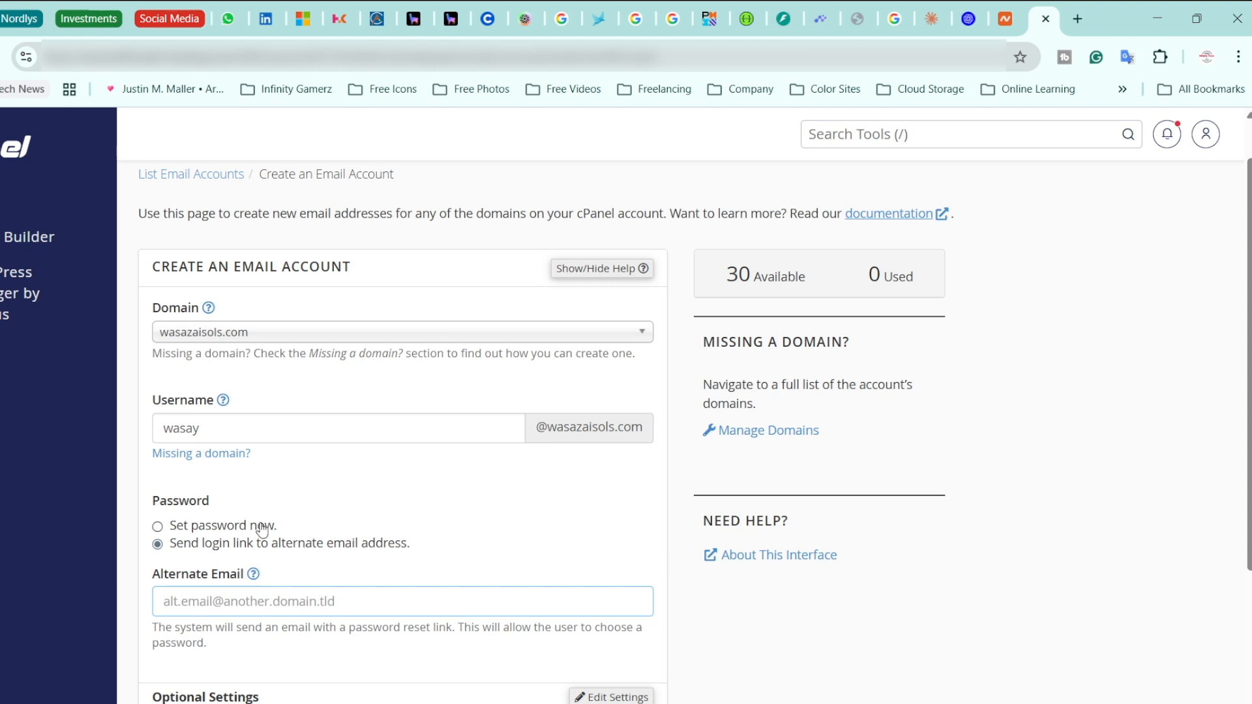
click(157, 528)
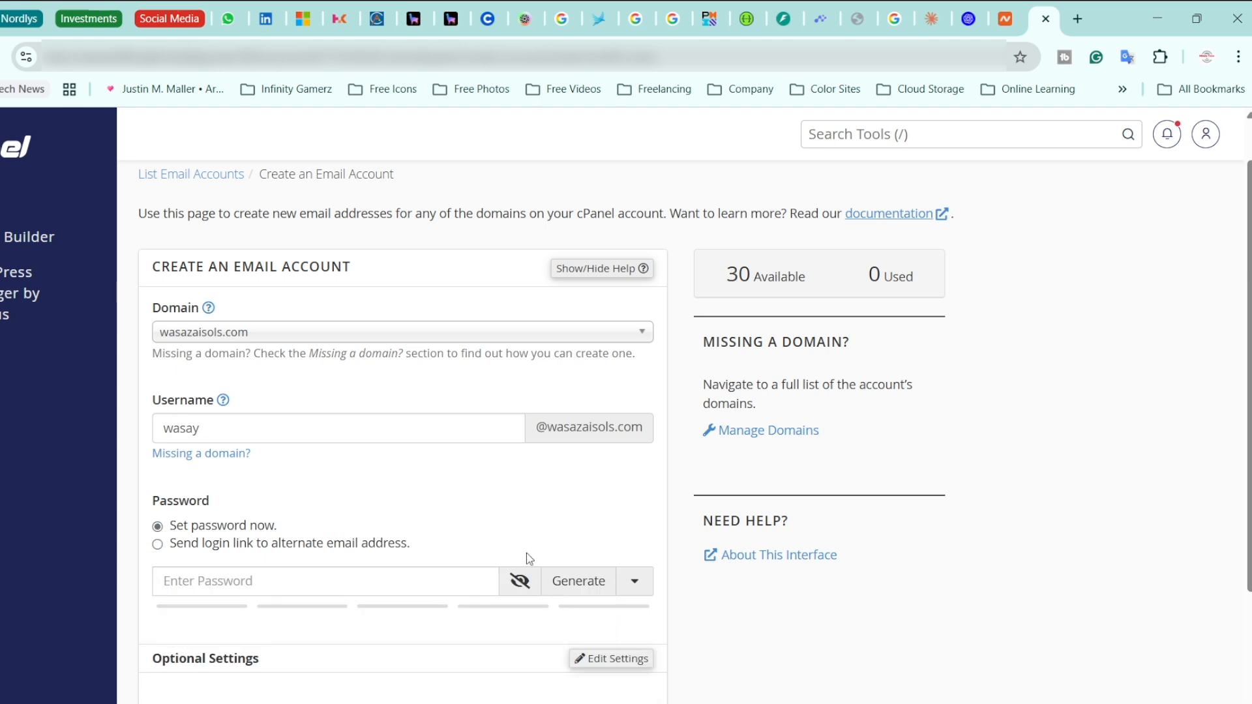
click(576, 587)
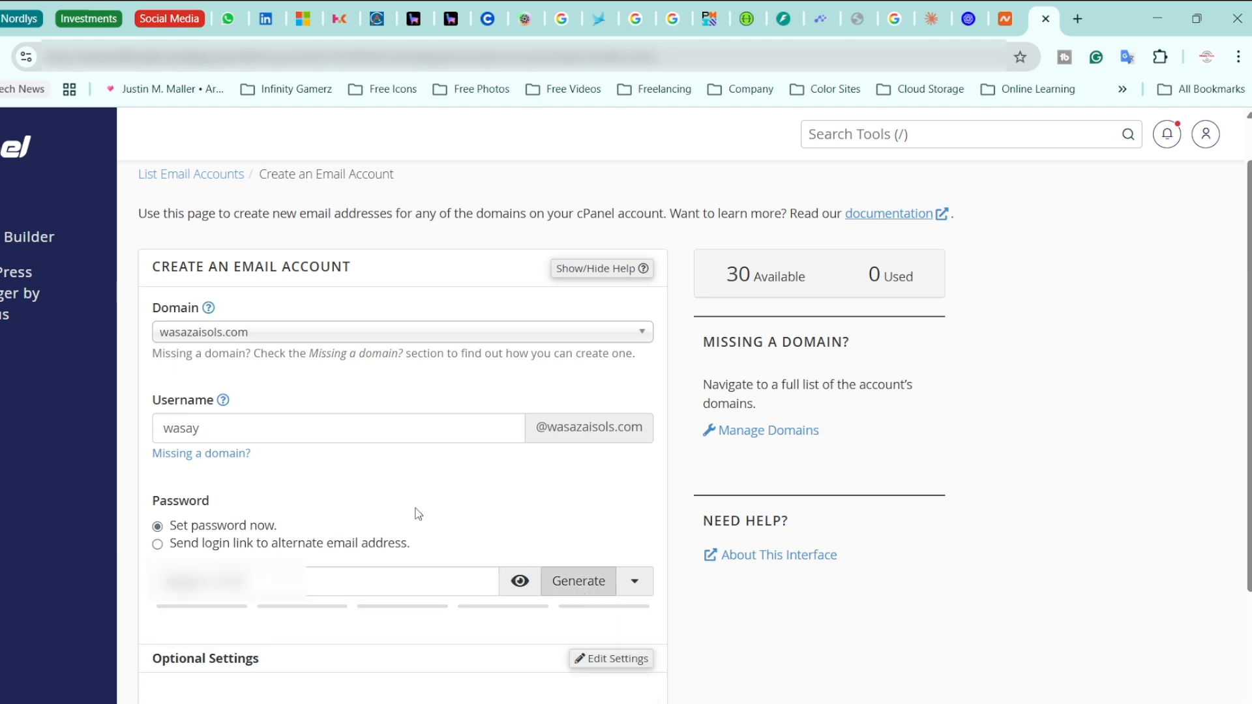
click(339, 574)
key(ctrl+a)
click(490, 528)
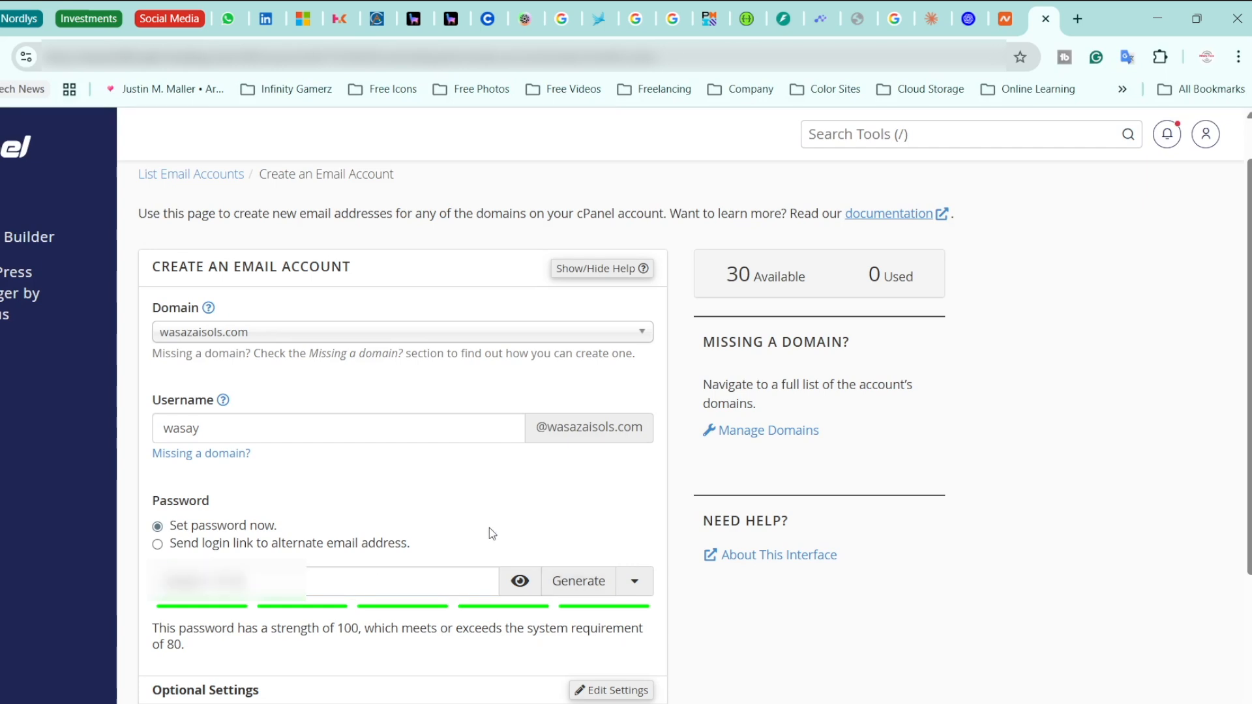
scroll(489, 526, down, 3)
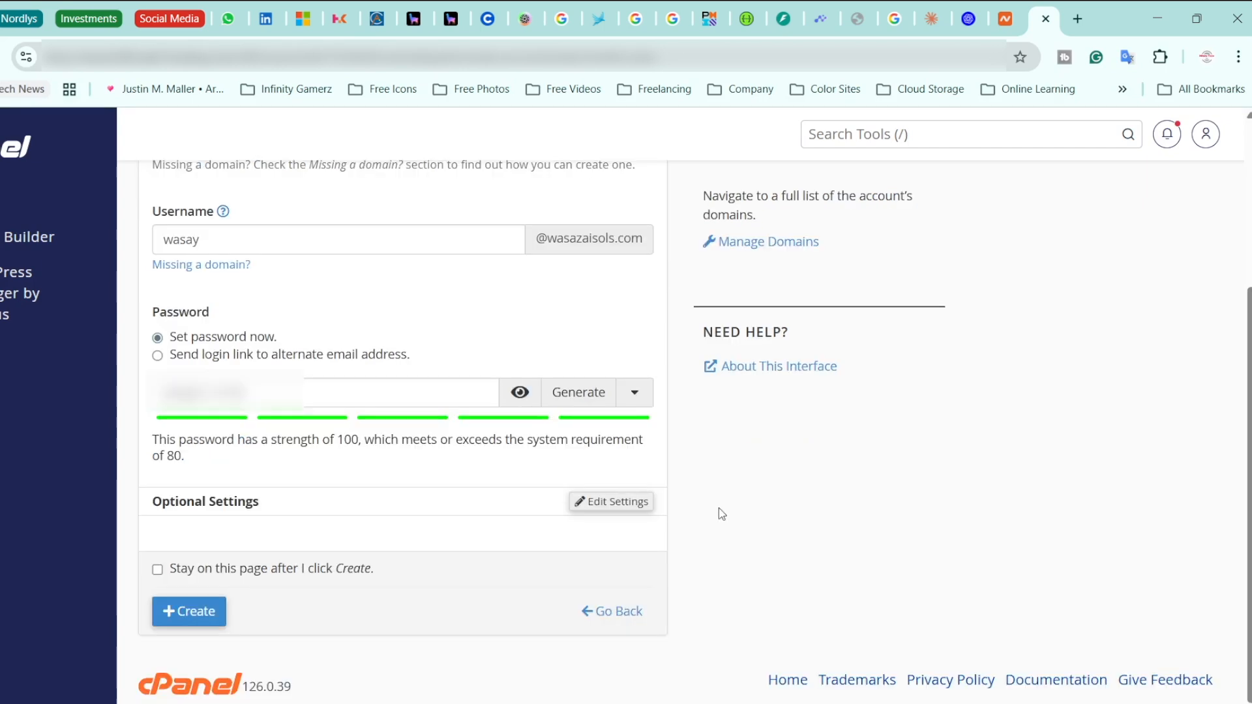
Change the storage quota from 250 to 1 GB and create the wasazaisols.com mailbox
click(600, 504)
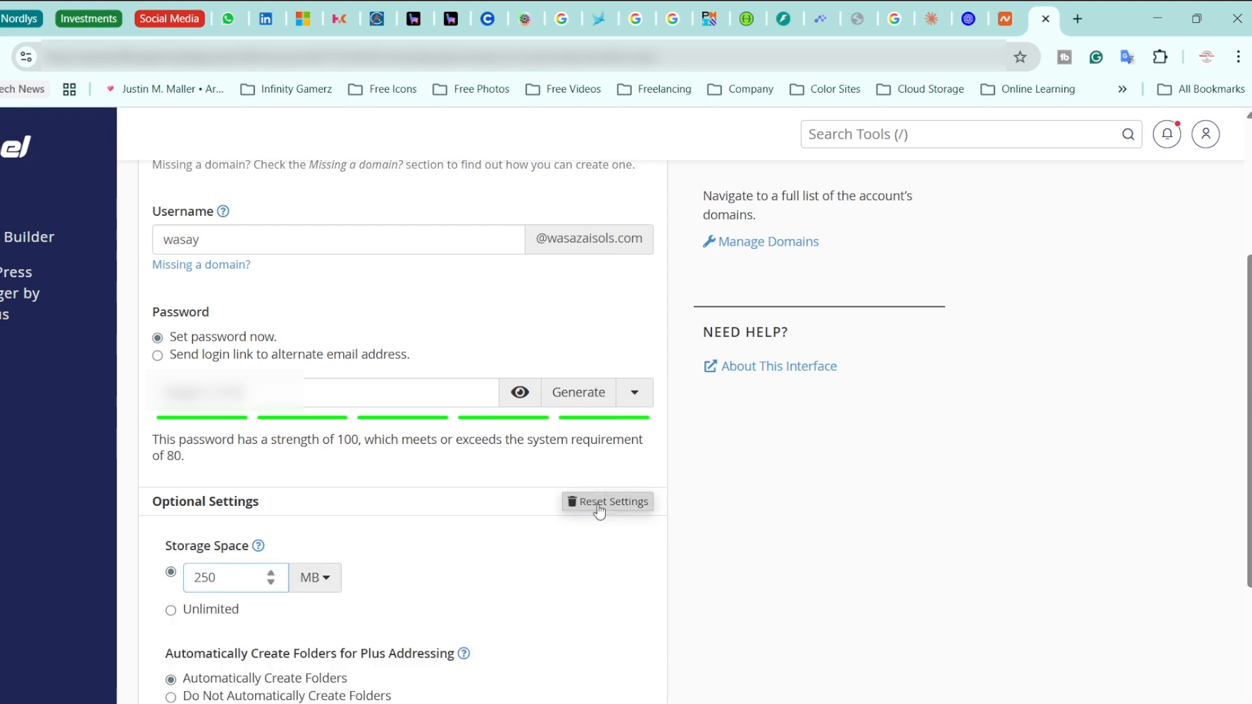
scroll(447, 371, down, 3)
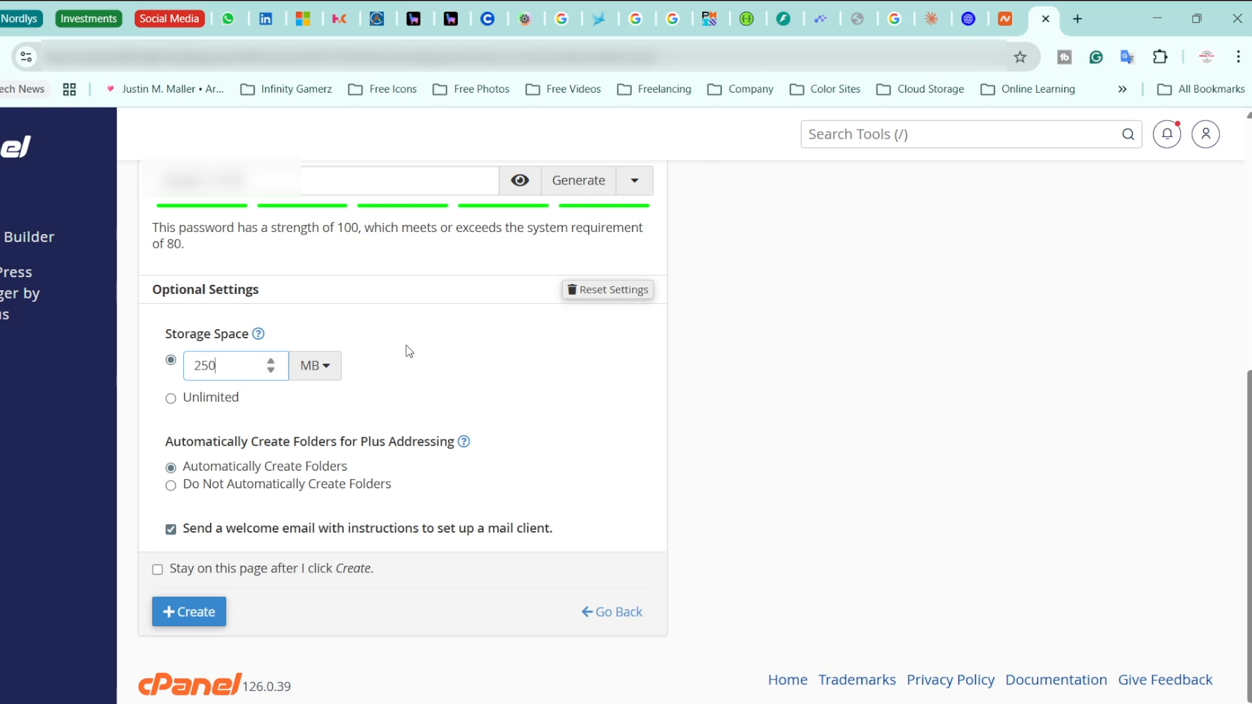
click(320, 365)
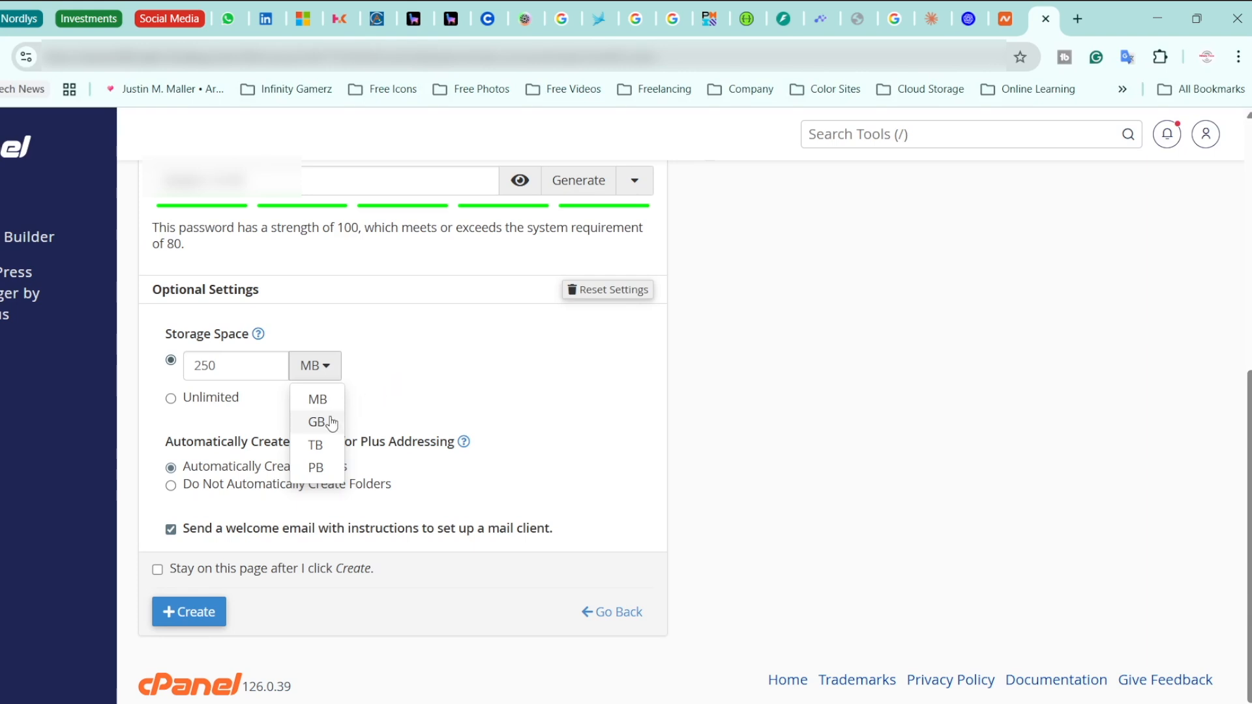
click(304, 421)
double_click(203, 365)
text(1)
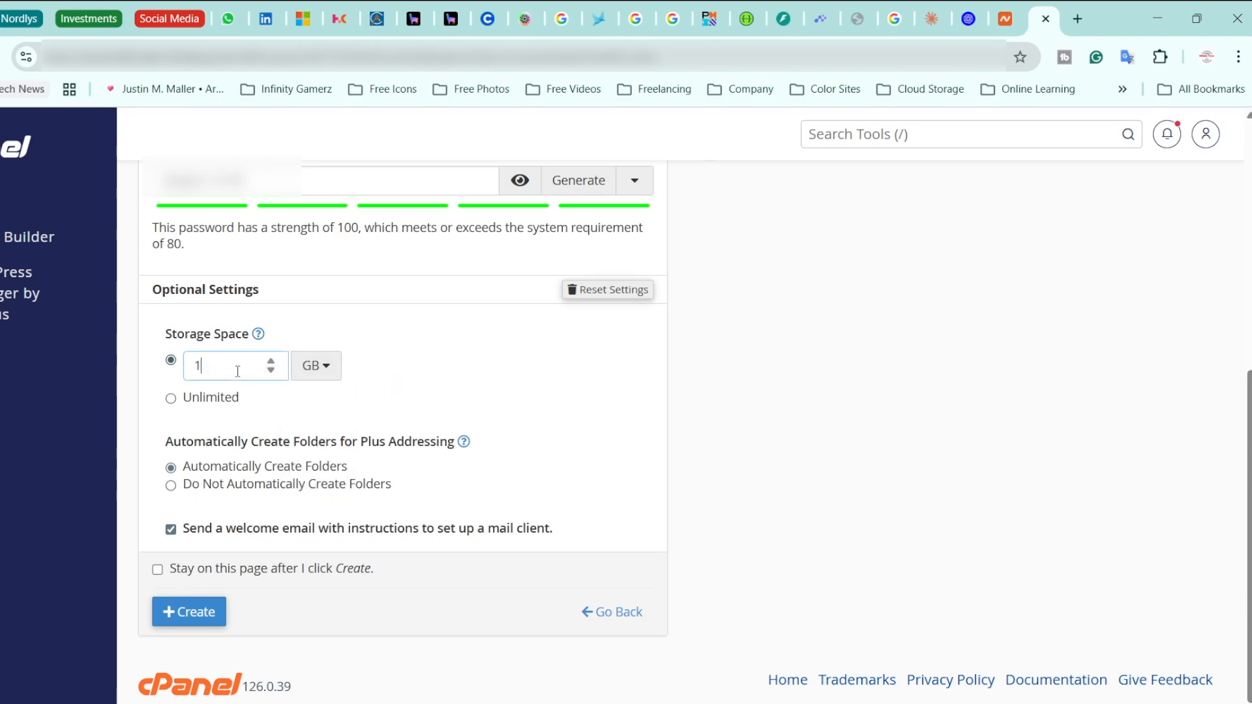
click(494, 367)
click(203, 608)
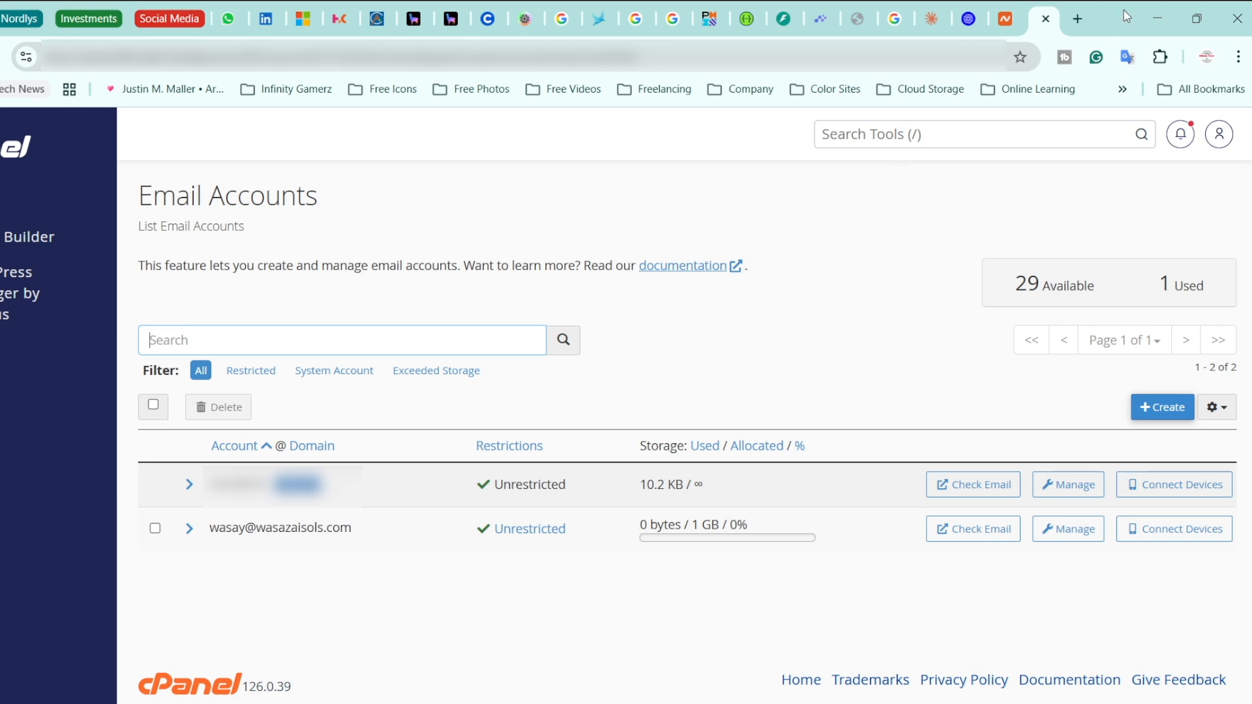
Load wasazaisols.com/webmail in a new tab and log in with the new address and copied password
click(1078, 20)
text(wasaza)
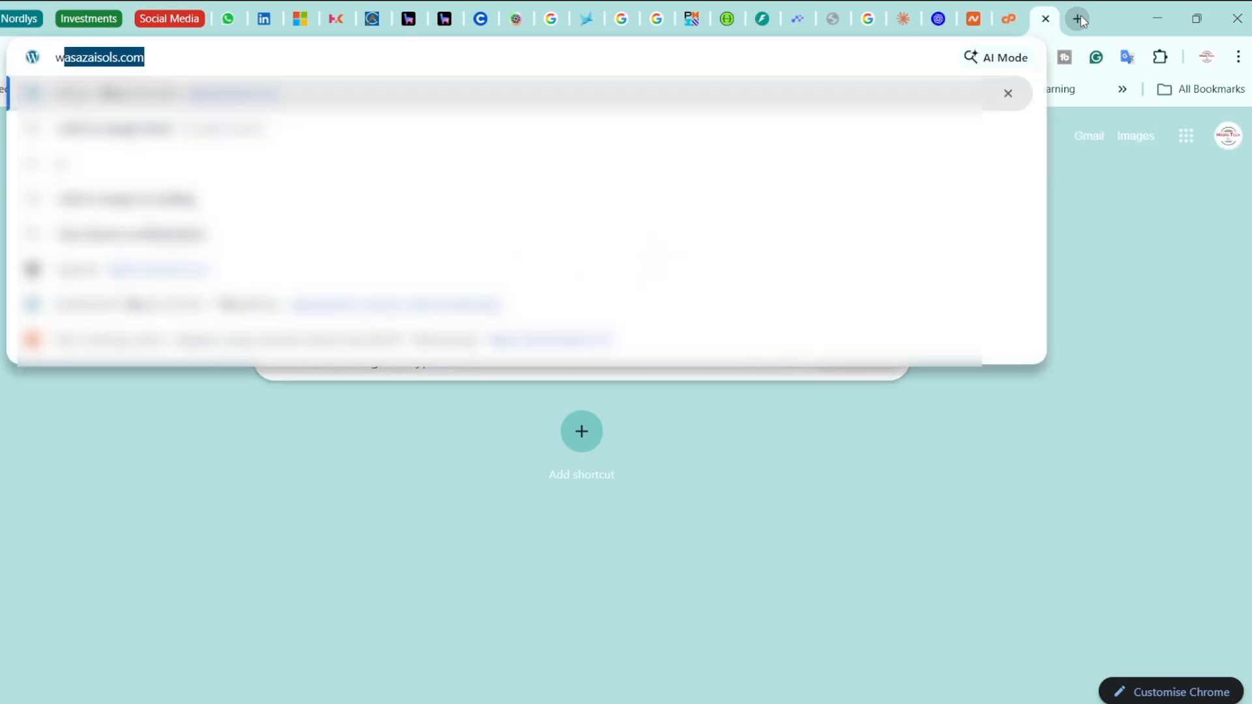
text(isols.com)
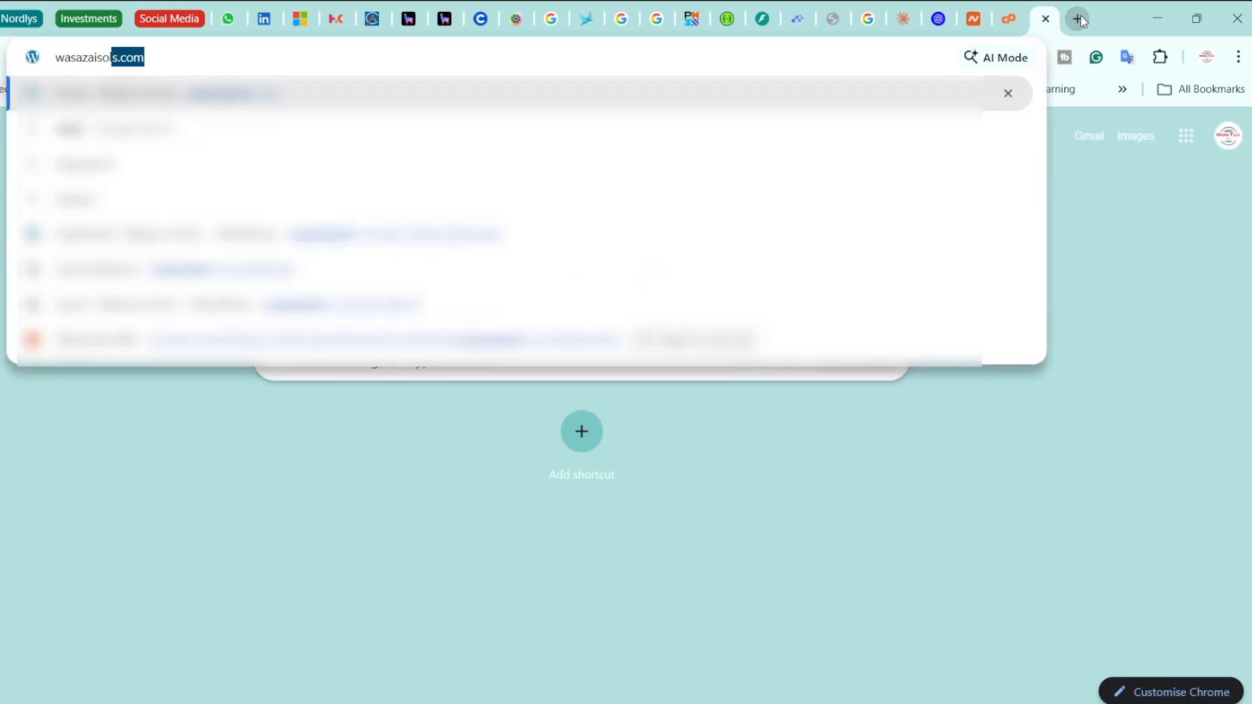
text(/)
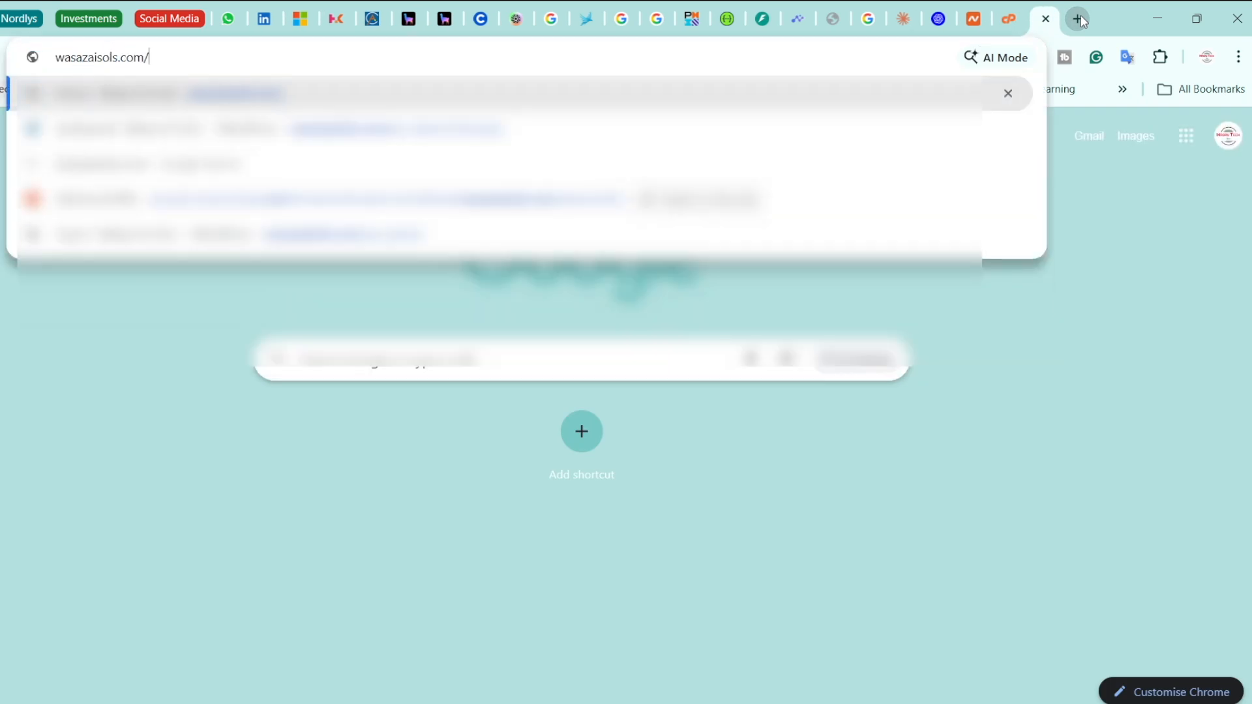
text(we)
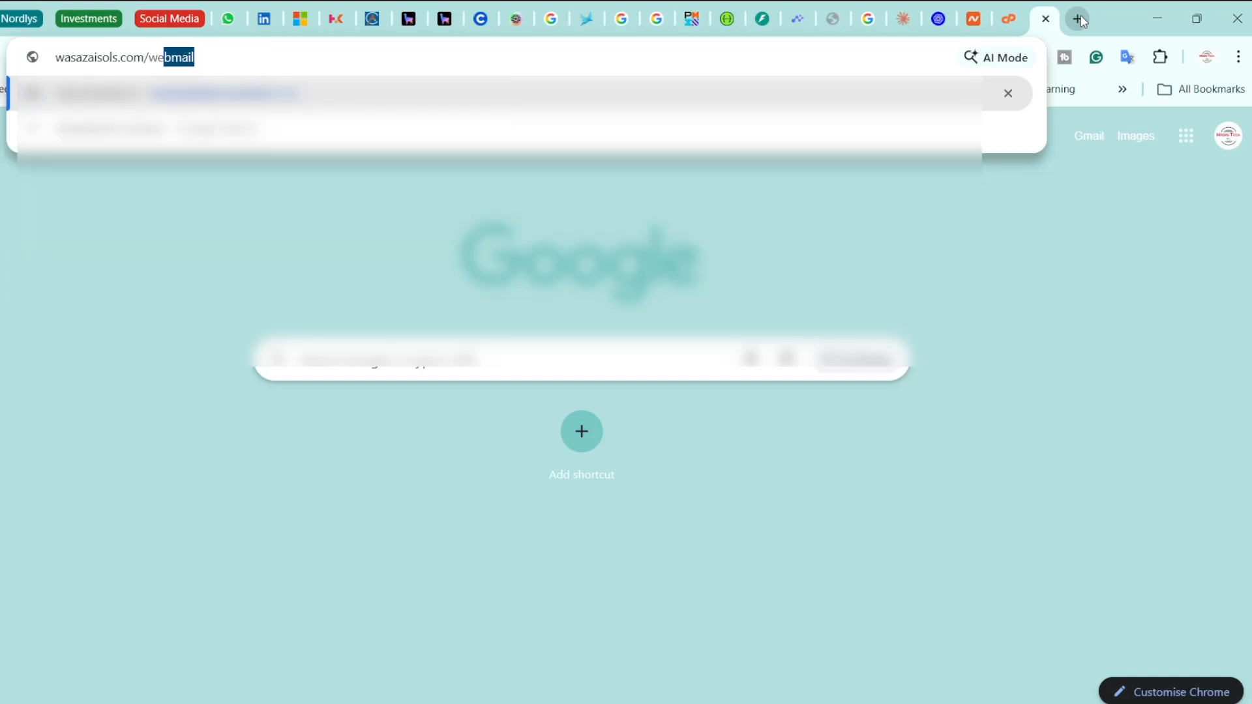
key(Return)
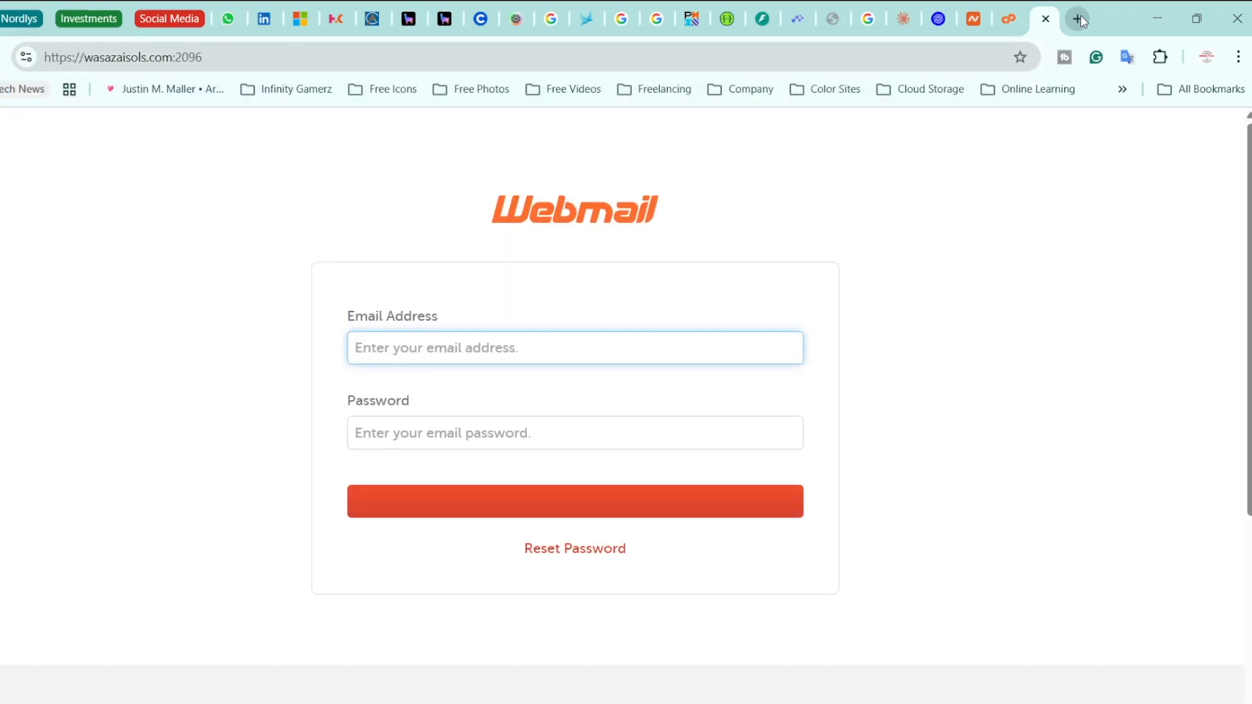
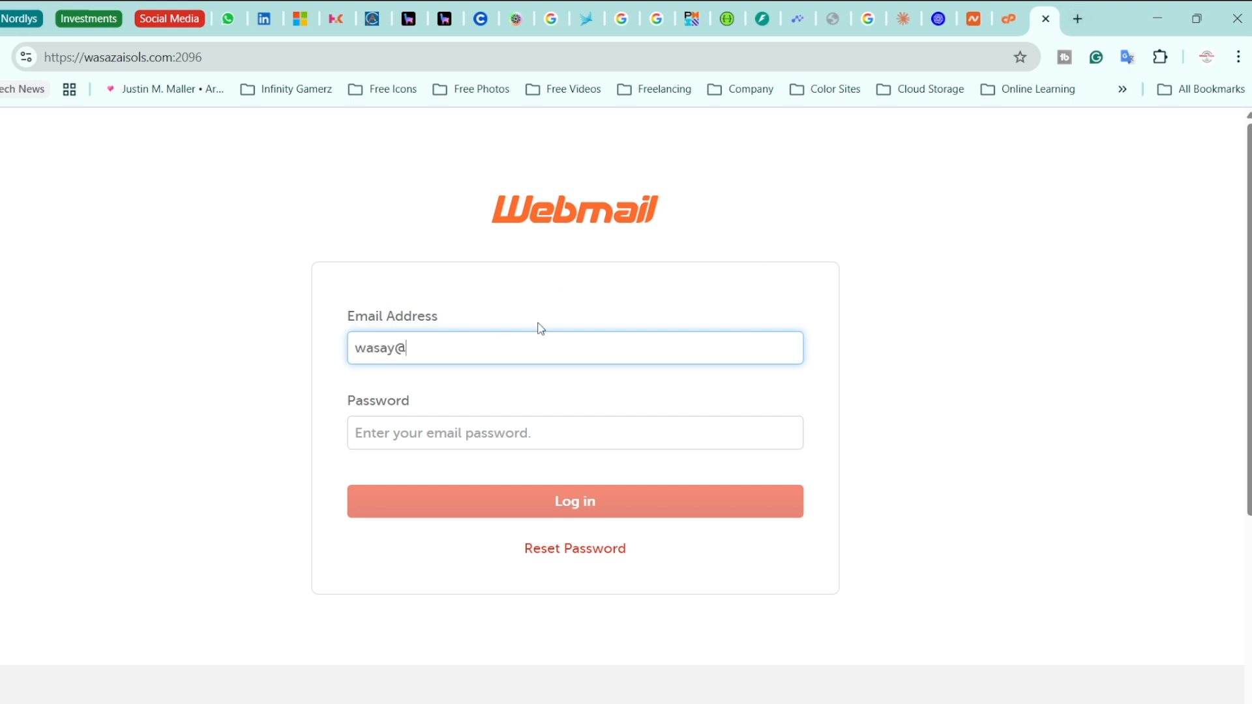
click(440, 444)
key(ctrl+v)
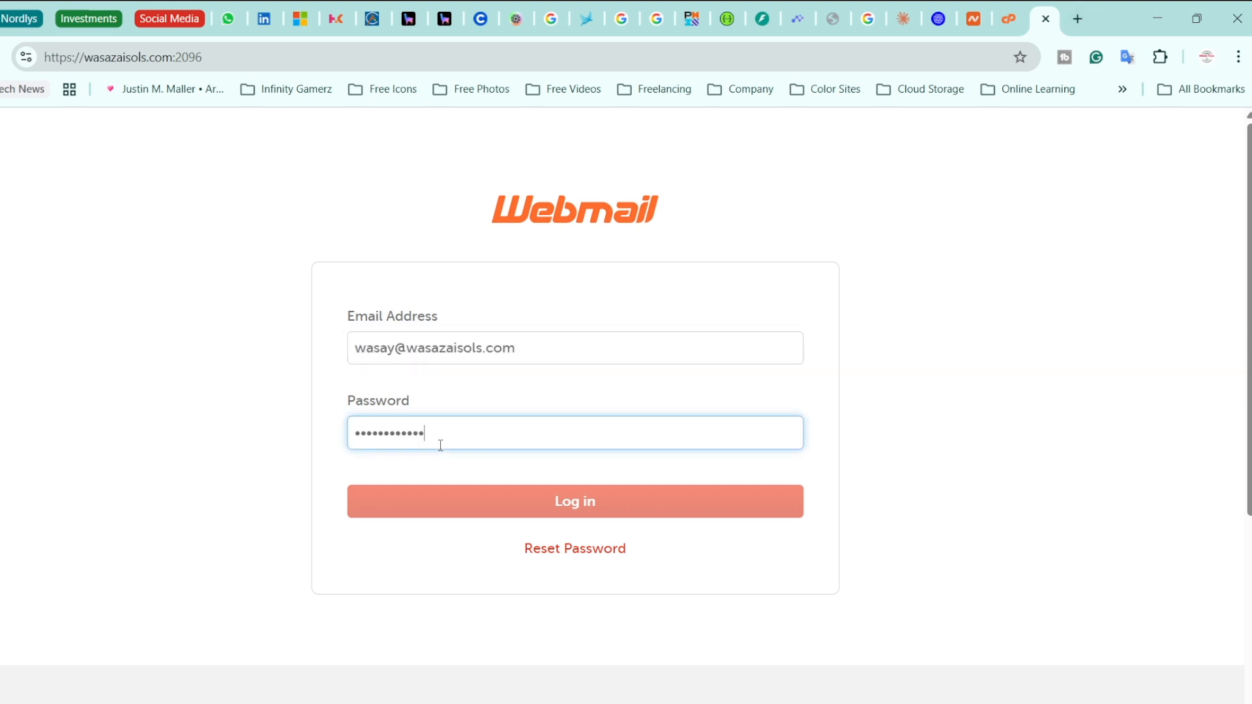
click(434, 493)
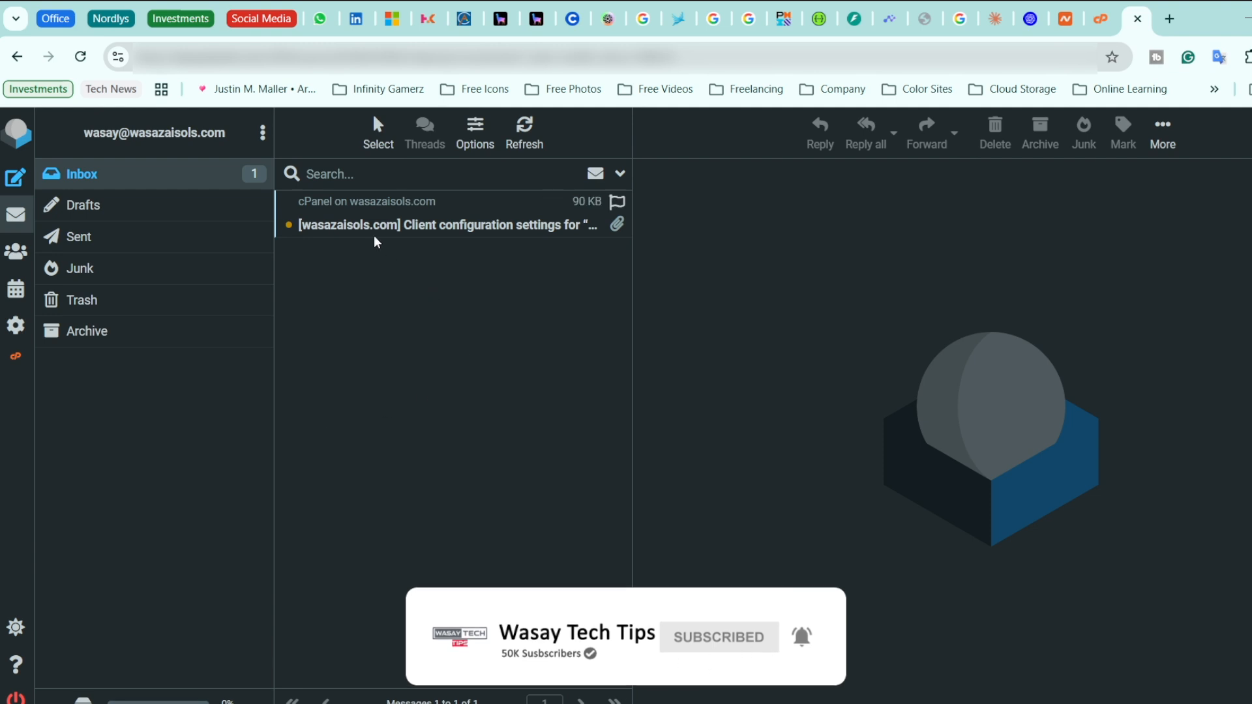
Read the client configuration settings welcome email, then return to the cPanel Email Accounts tab
click(395, 225)
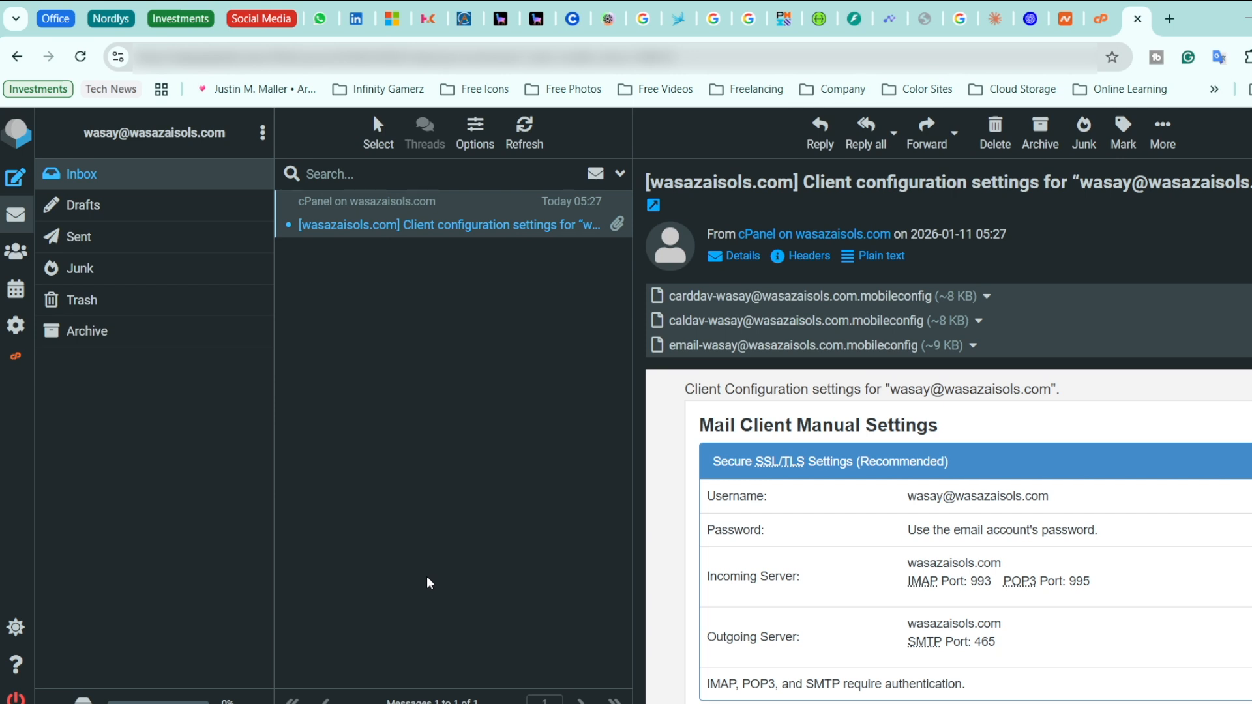
key(ctrl+shift+Tab)
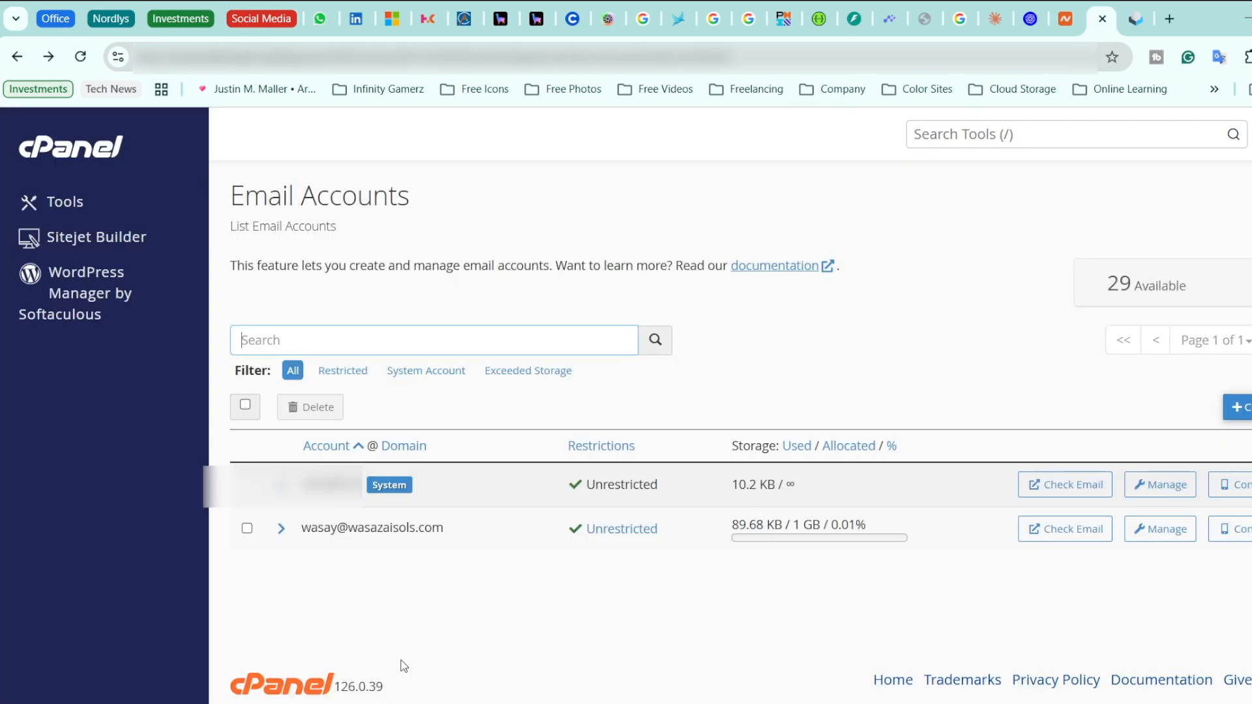